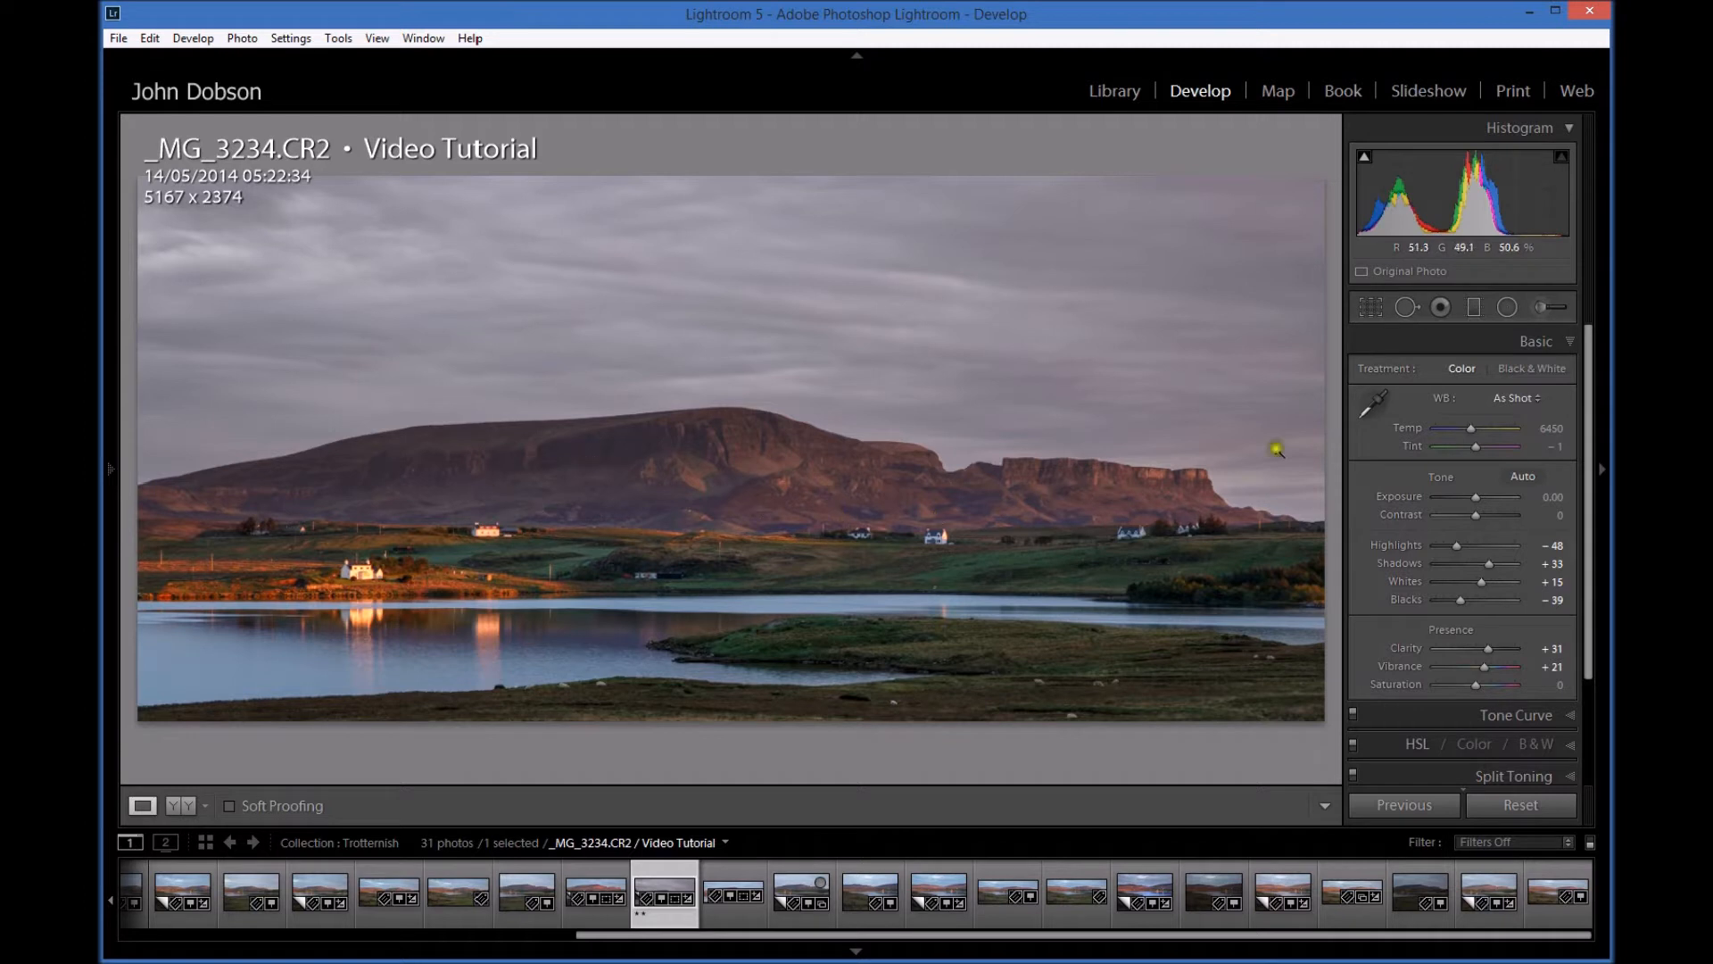
# - Activate the Adjustment Brush with size 10 and feather 38, and reset all its effect settings to zero
pyautogui.click(1540, 305)
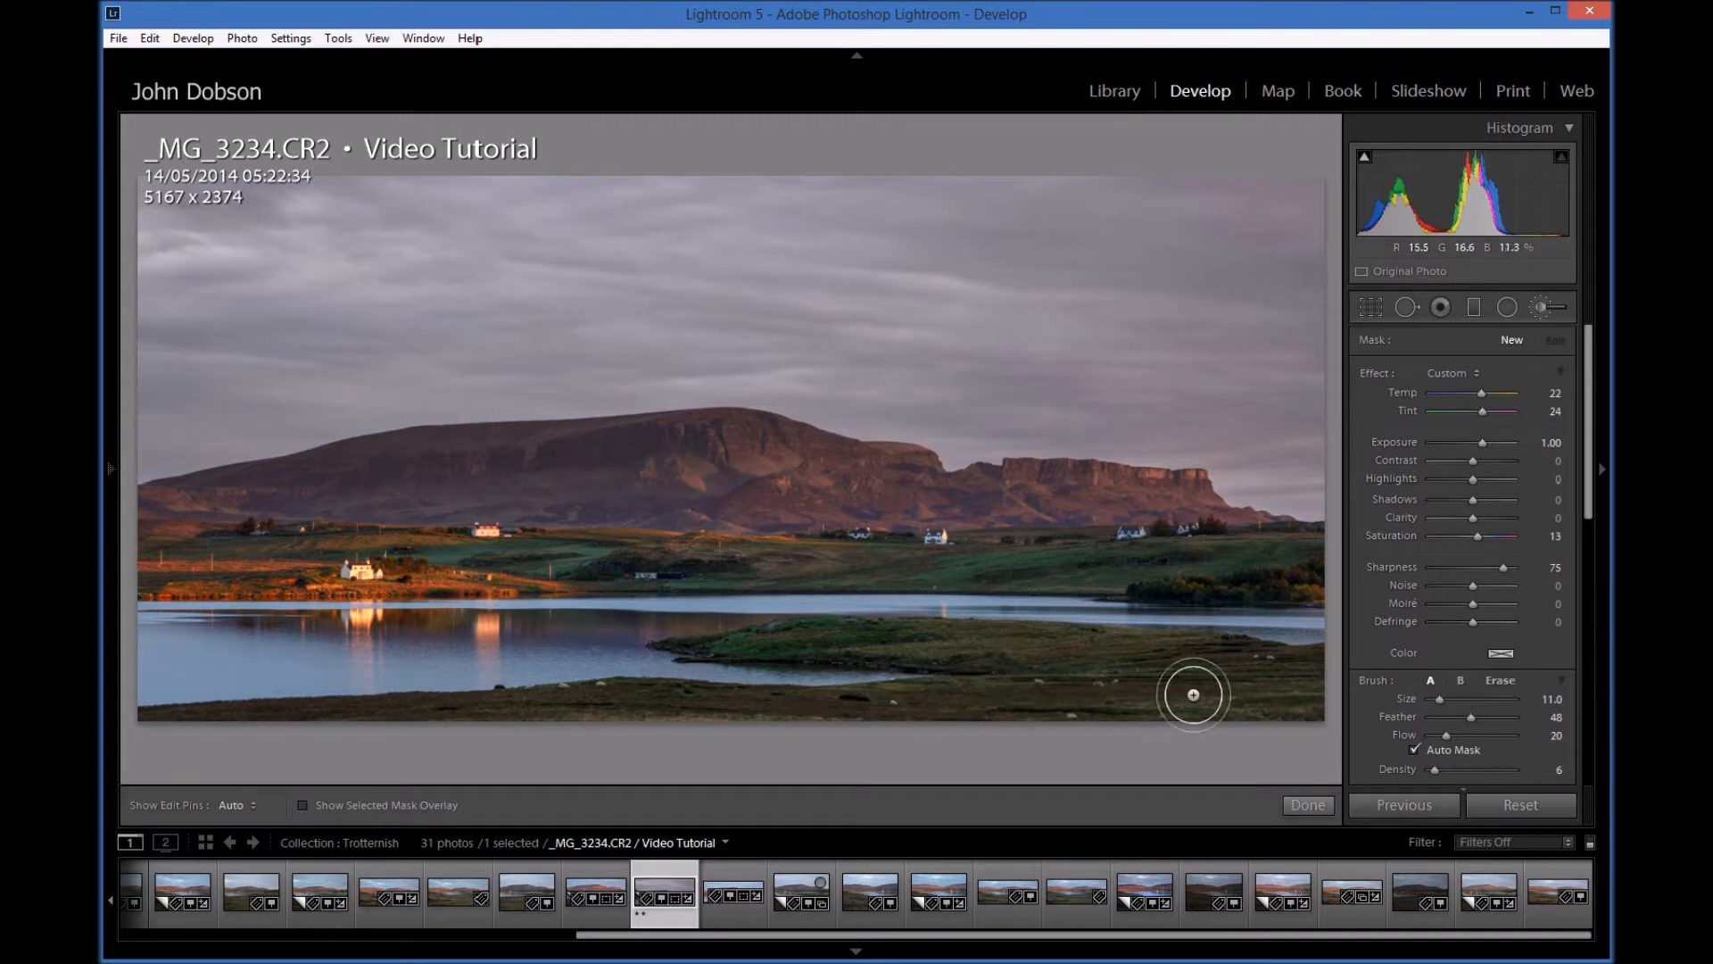
pyautogui.moveTo(1437, 698)
pyautogui.mouseDown()
pyautogui.moveTo(1496, 719)
pyautogui.moveTo(1462, 718)
pyautogui.mouseUp()
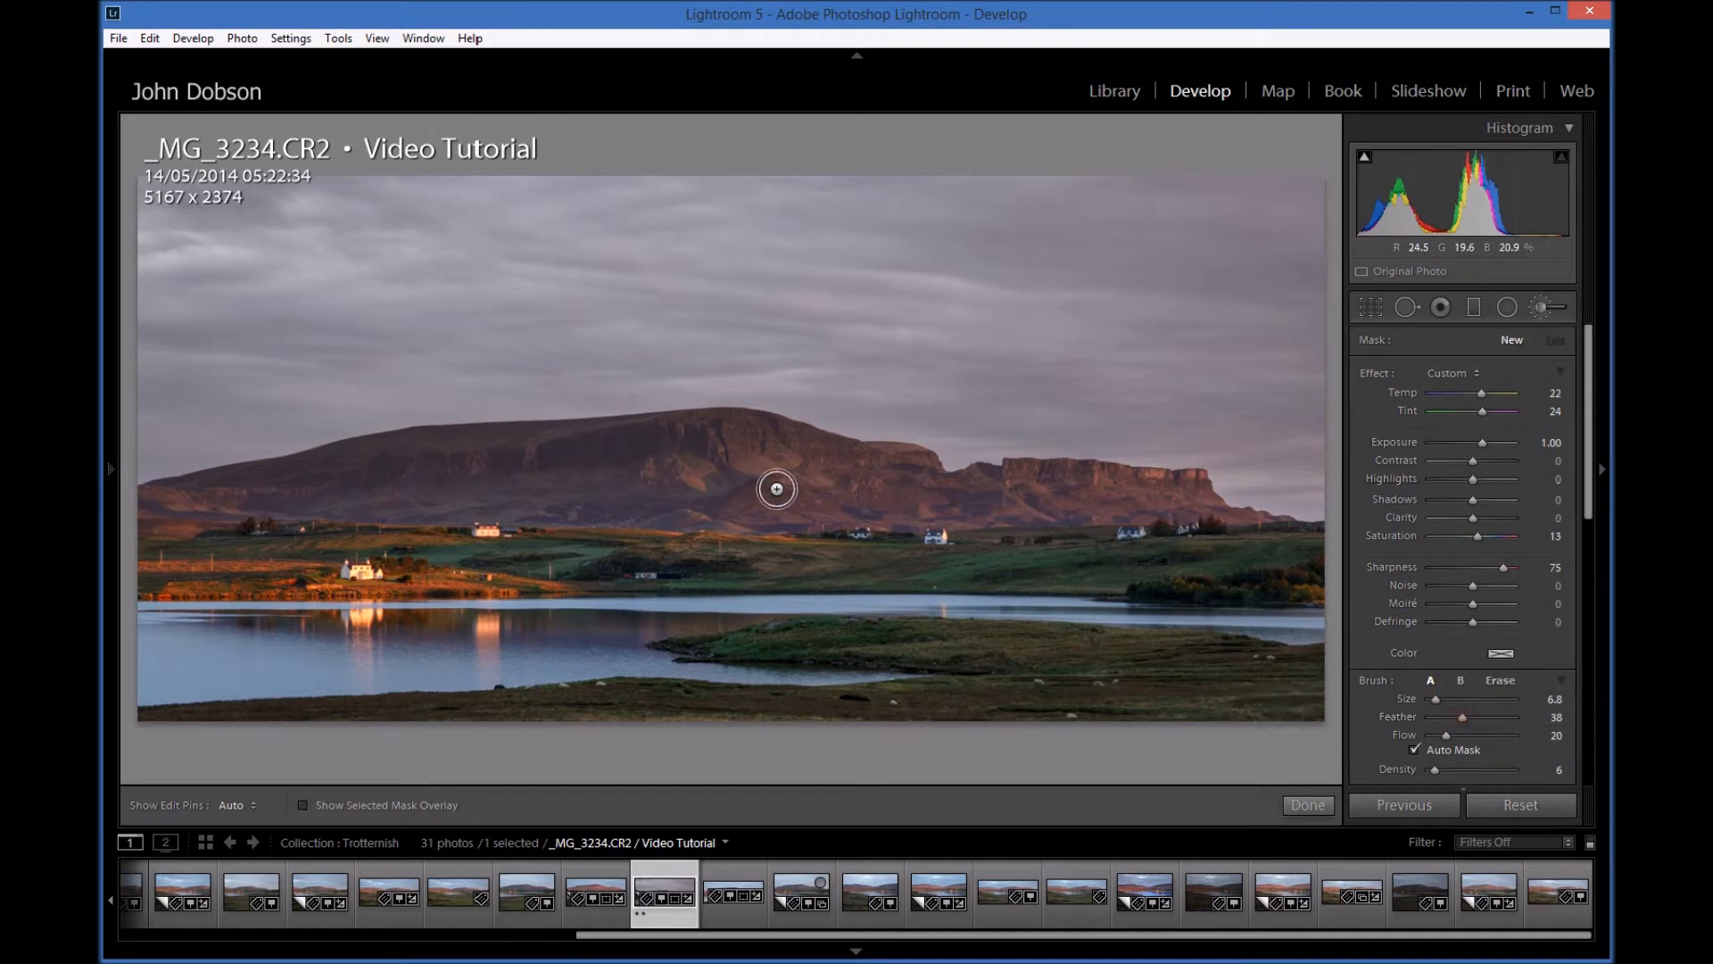
pyautogui.press('[')
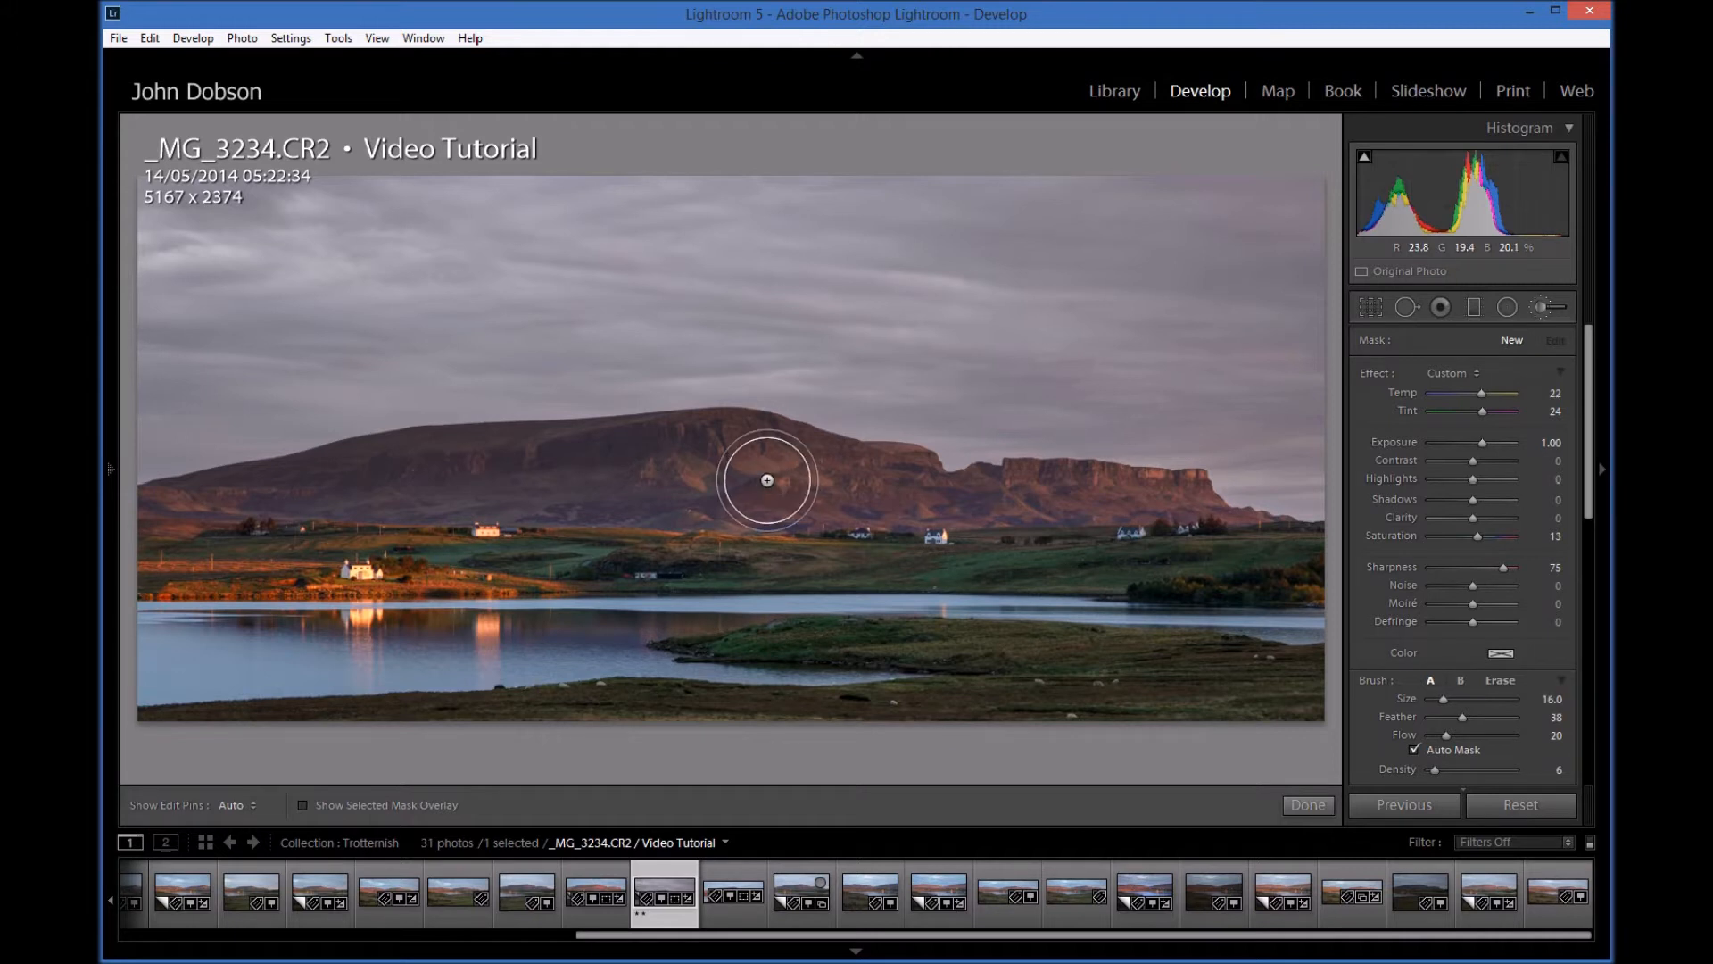
pyautogui.doubleClick(1379, 372)
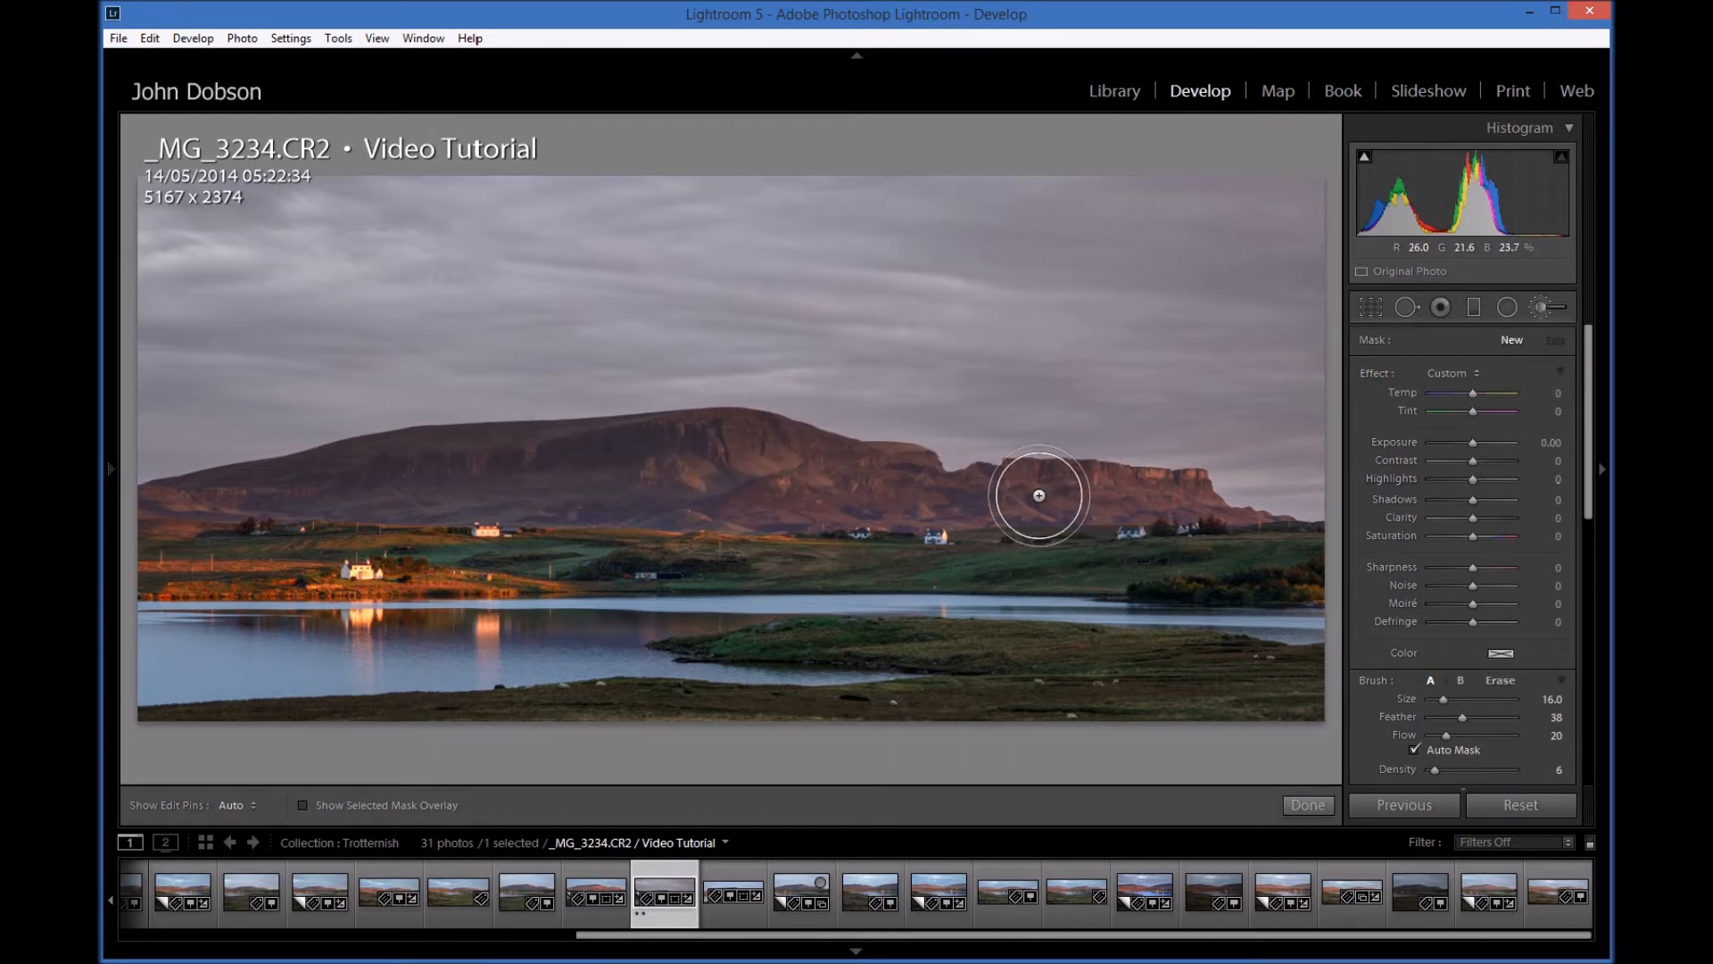
pyautogui.scroll(-1, 1038, 496)
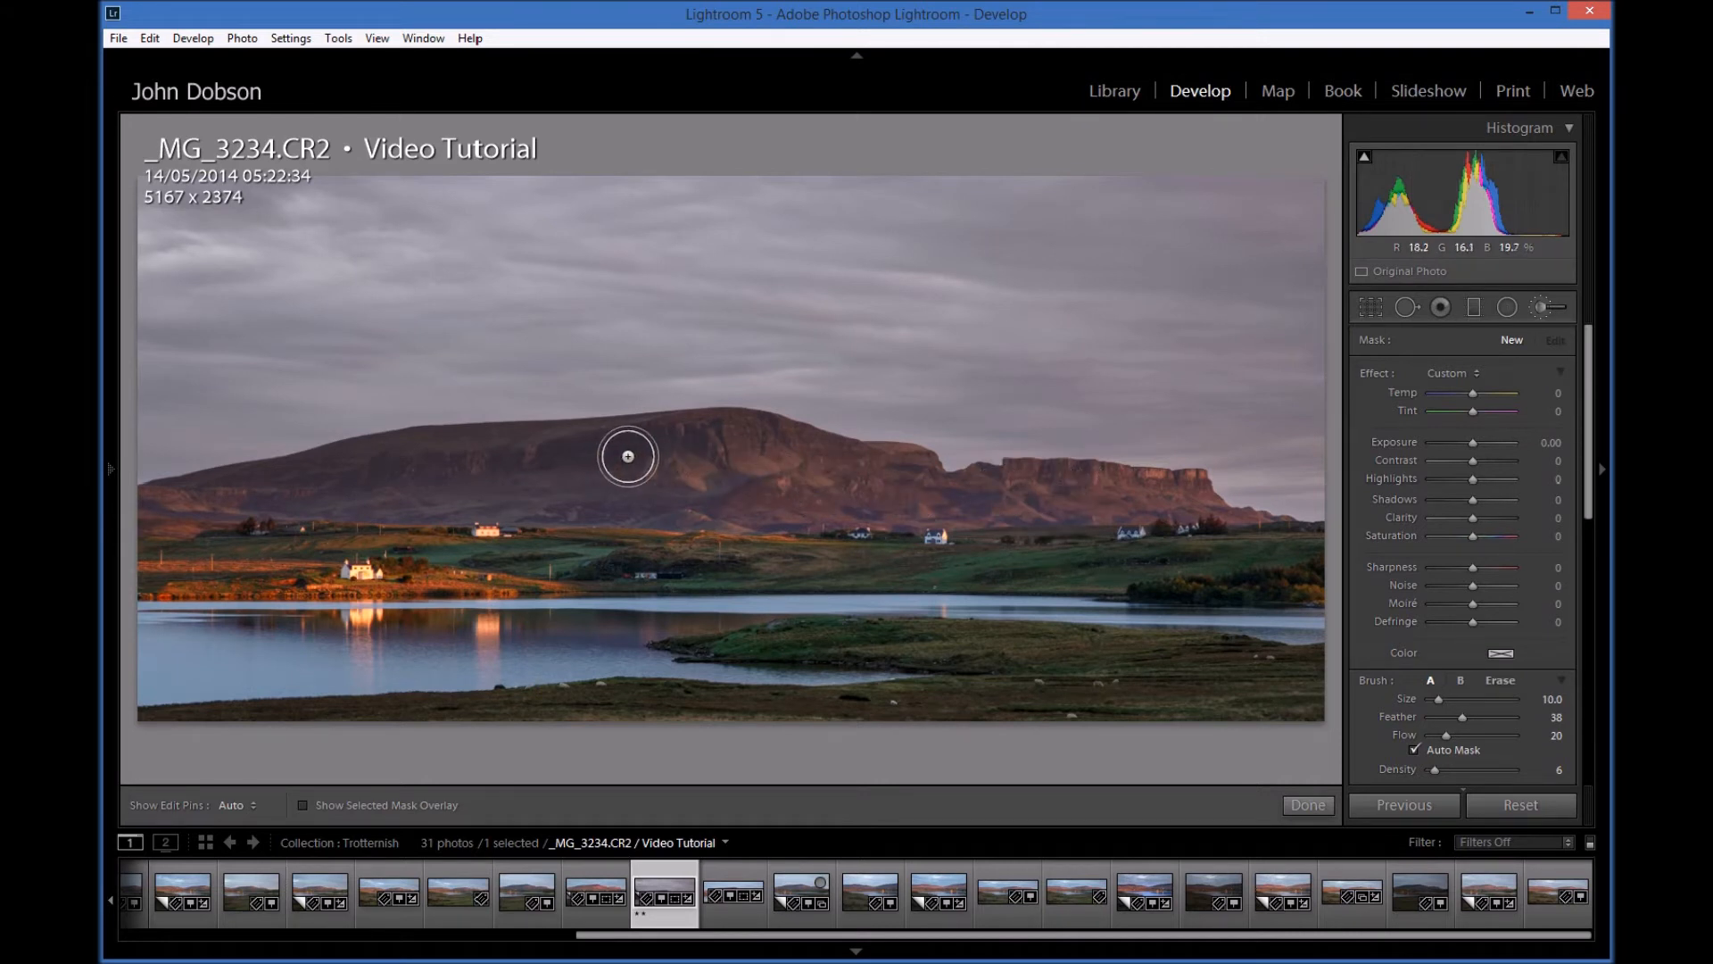
# - Turn off Auto Mask, set the brush exposure to 2.07 and paint a test stroke across the middle of the mountain
pyautogui.click(1415, 748)
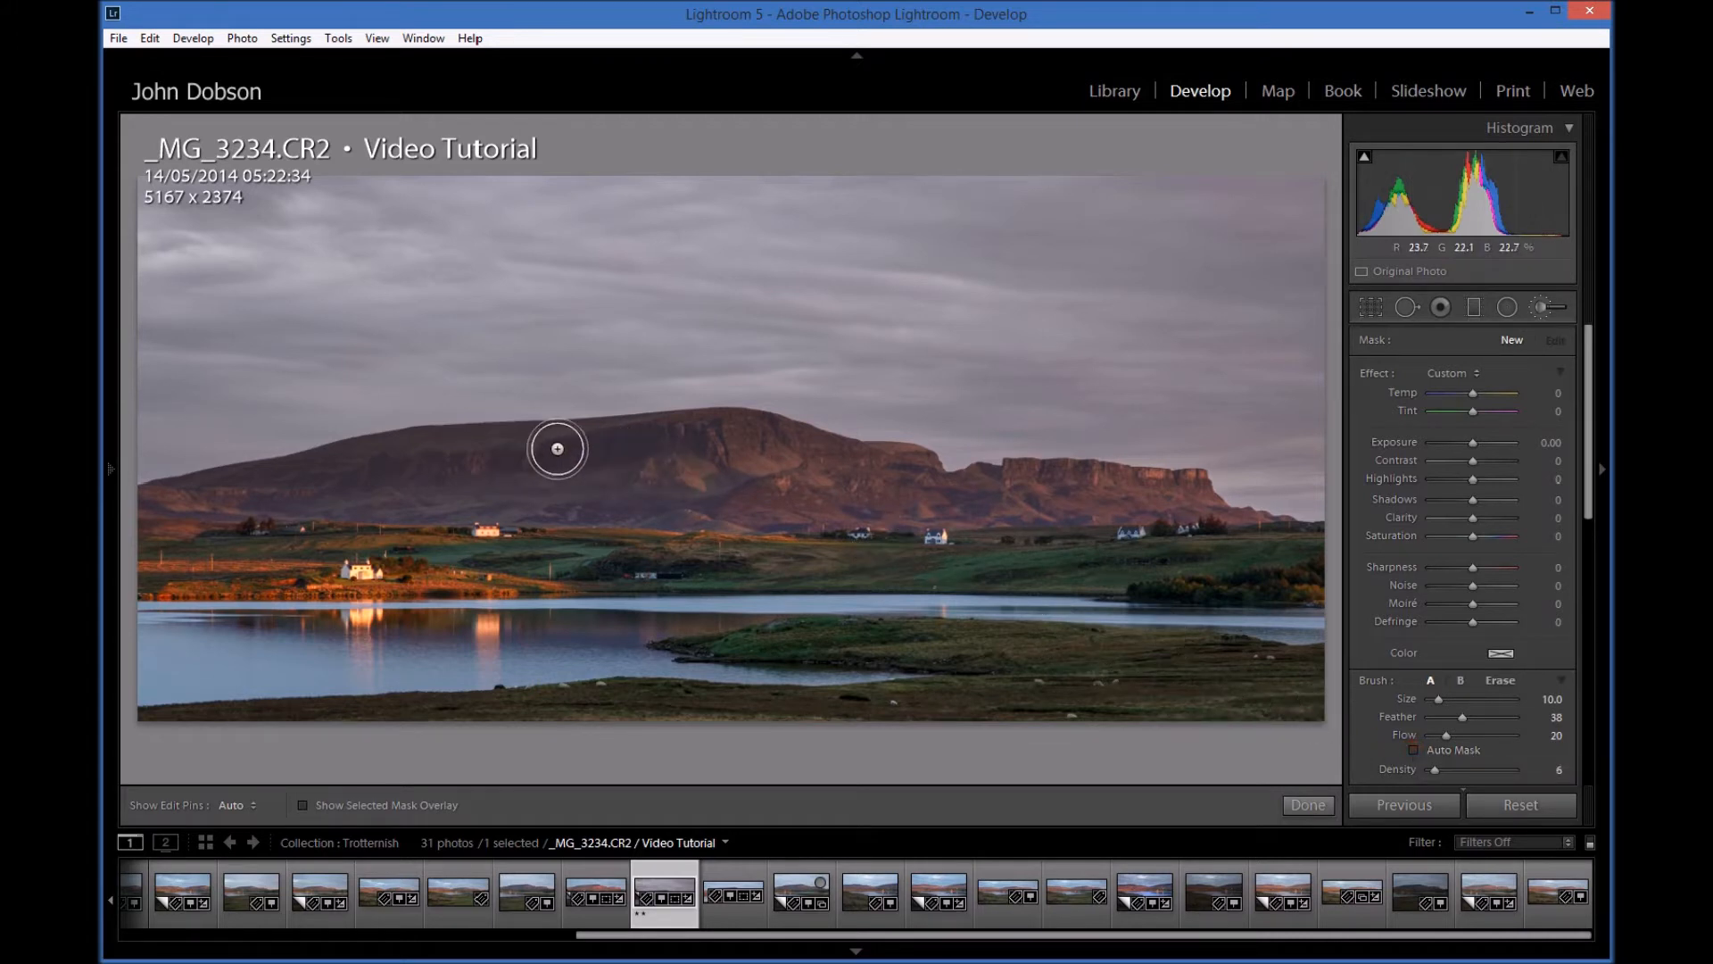
pyautogui.moveTo(1472, 443)
pyautogui.mouseDown()
pyautogui.moveTo(1518, 463)
pyautogui.moveTo(1495, 446)
pyautogui.mouseUp()
pyautogui.moveTo(574, 461)
pyautogui.mouseDown()
pyautogui.moveTo(746, 458)
pyautogui.moveTo(577, 468)
pyautogui.moveTo(742, 474)
pyautogui.mouseUp()
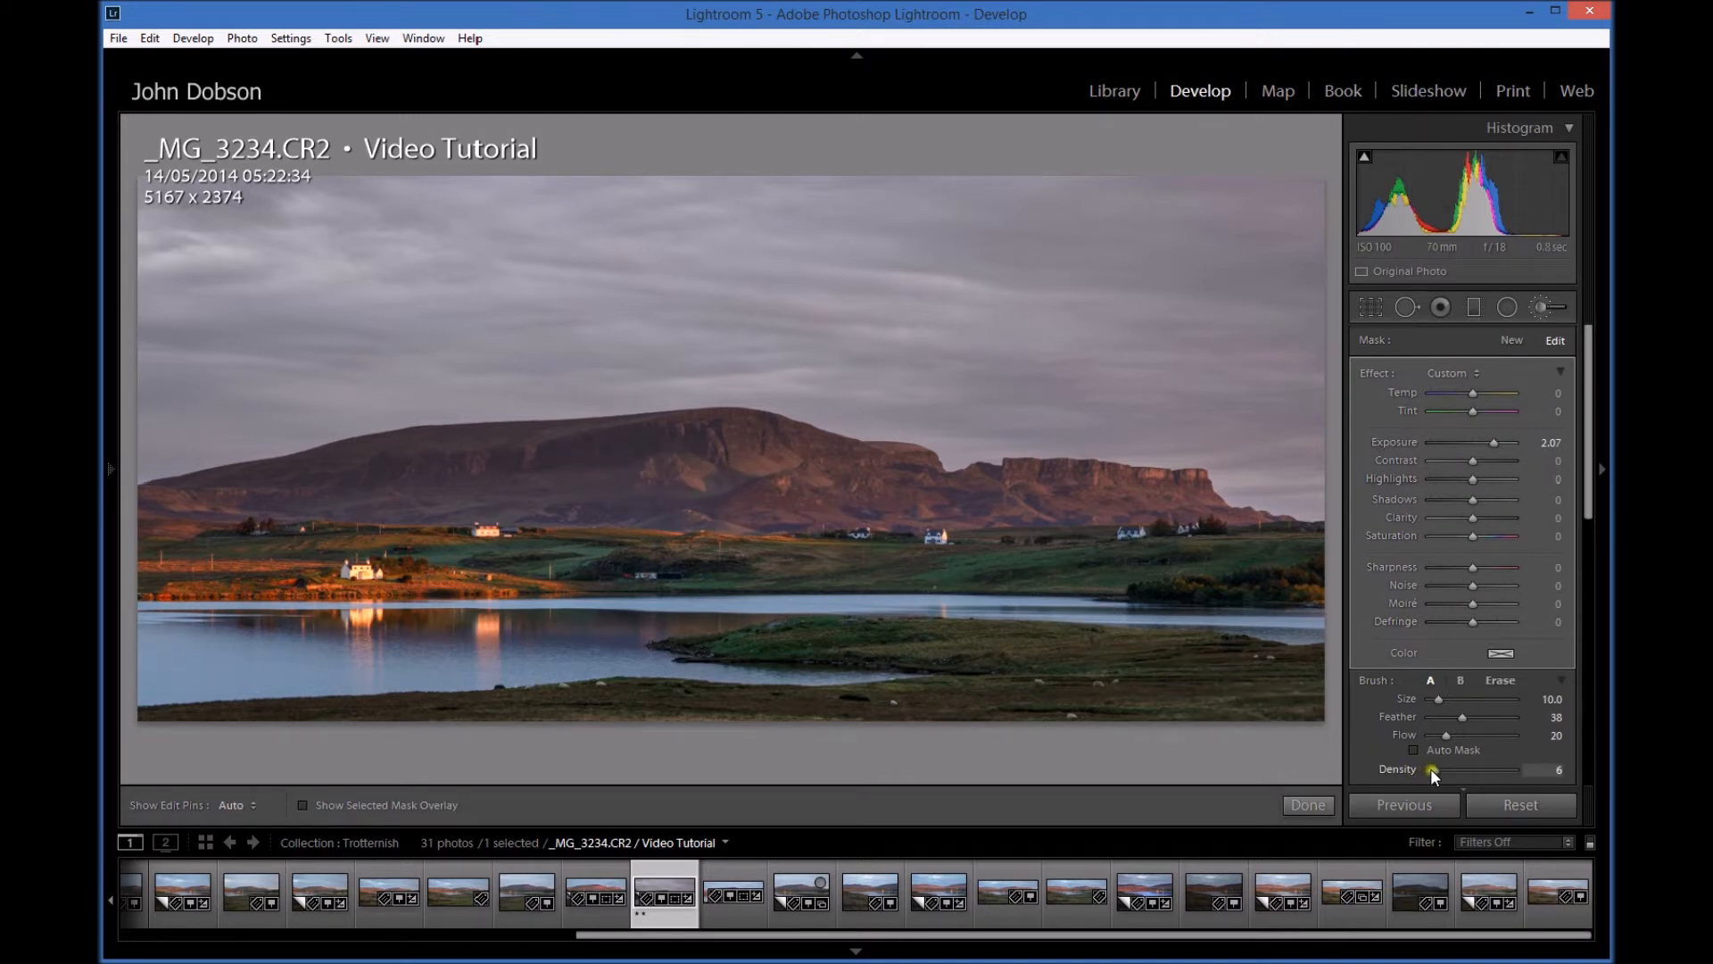
# - Raise the brush flow and density to 100 and paint test strokes along the mountain and over its ridge into the sky
pyautogui.moveTo(1447, 735); pyautogui.dragTo(1514, 735)
pyautogui.press('h')
pyautogui.moveTo(593, 463)
pyautogui.mouseDown()
pyautogui.moveTo(726, 490)
pyautogui.moveTo(615, 451)
pyautogui.moveTo(497, 452)
pyautogui.moveTo(949, 440)
pyautogui.moveTo(962, 459)
pyautogui.mouseUp()
pyautogui.press('h')
pyautogui.press('h')
pyautogui.press('h')
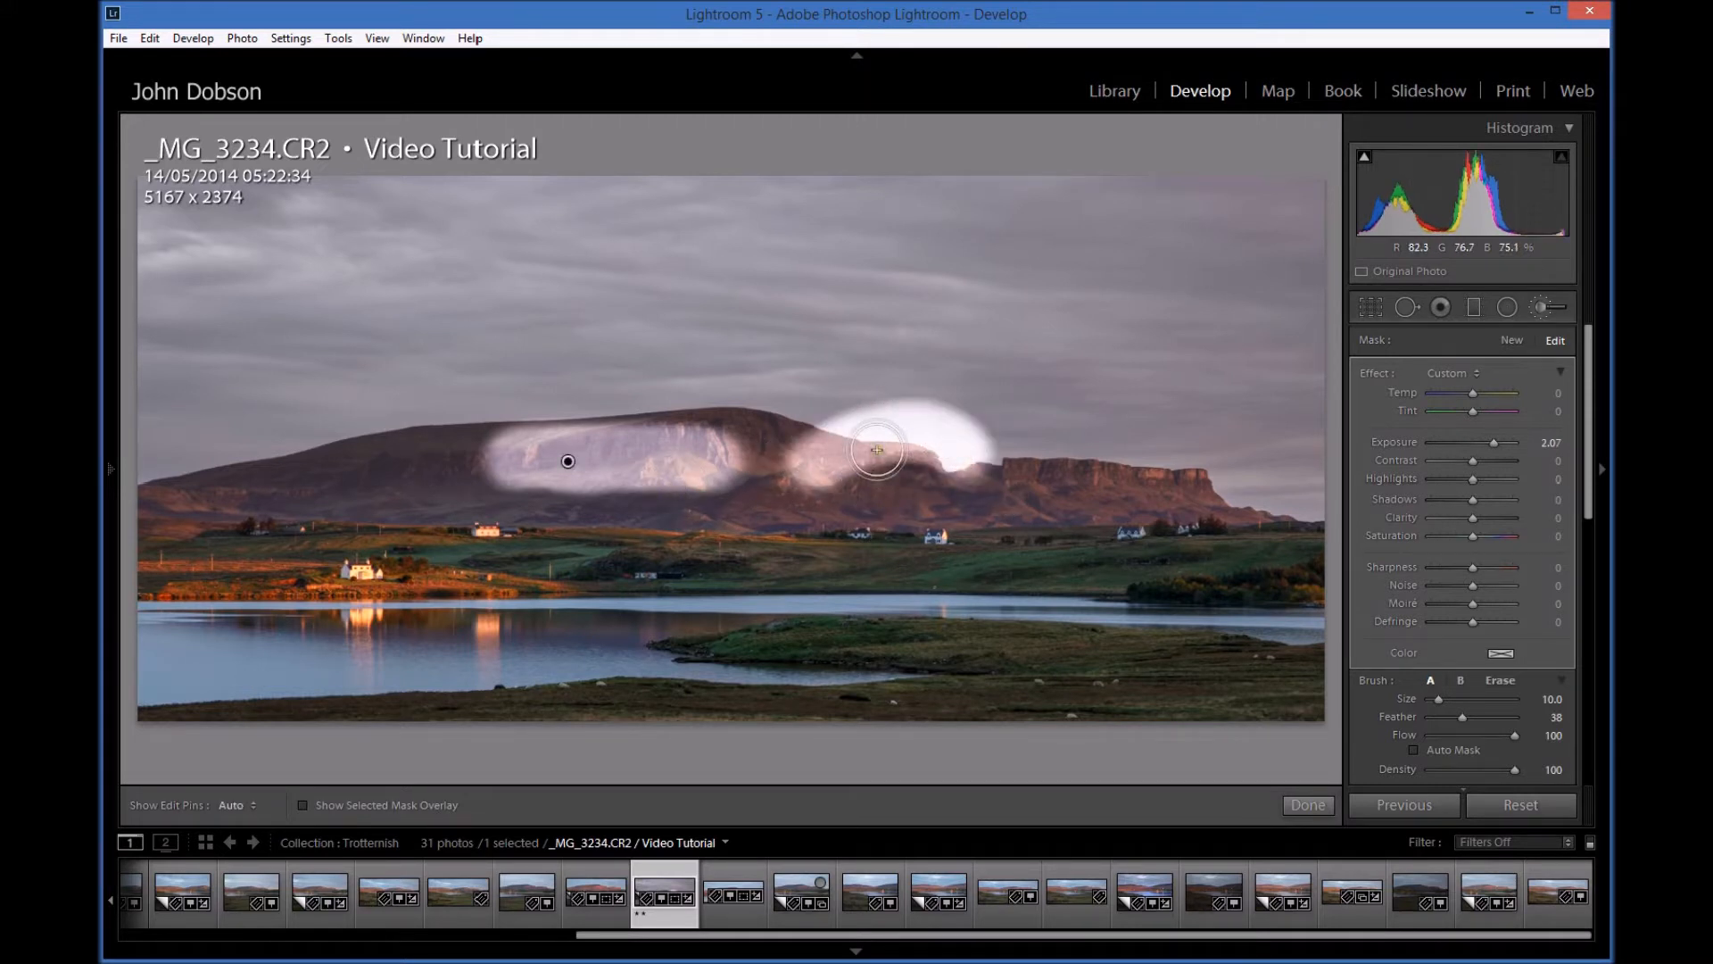
# - Turn on Auto Mask, paint a test stroke along the mountain's left slope, and delete the test adjustment
pyautogui.click(1414, 748)
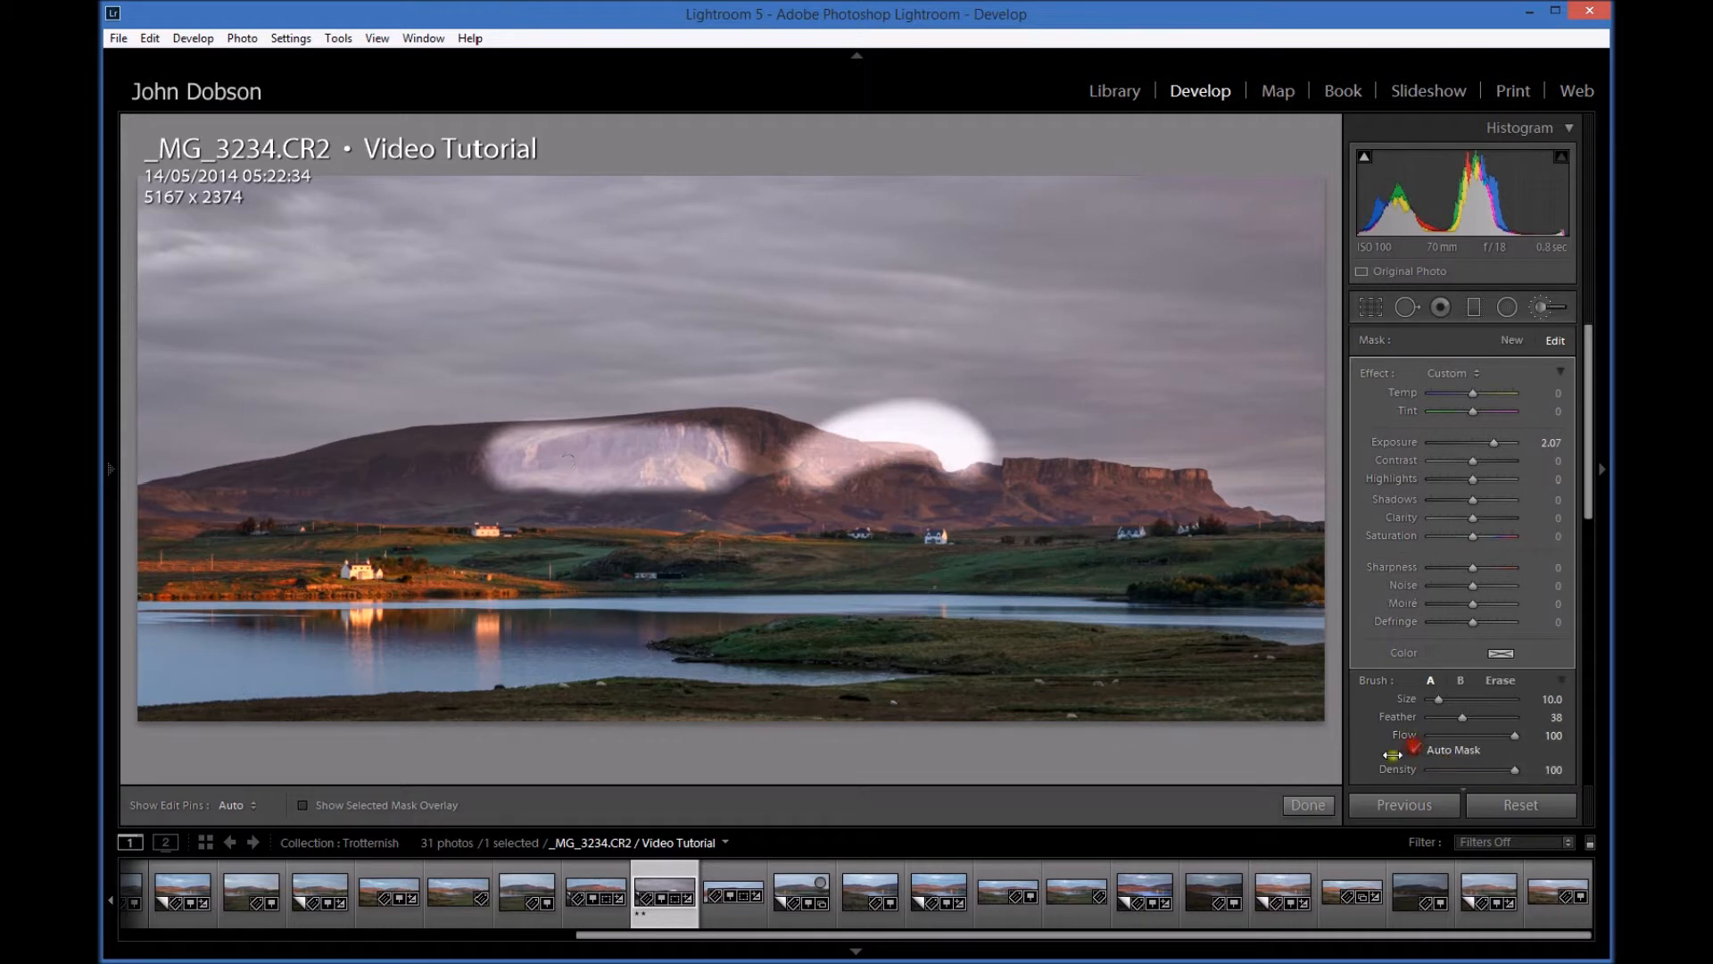
pyautogui.press('h')
pyautogui.moveTo(288, 468)
pyautogui.mouseDown()
pyautogui.moveTo(408, 445)
pyautogui.moveTo(237, 474)
pyautogui.moveTo(416, 449)
pyautogui.moveTo(382, 452)
pyautogui.mouseUp()
pyautogui.press('h')
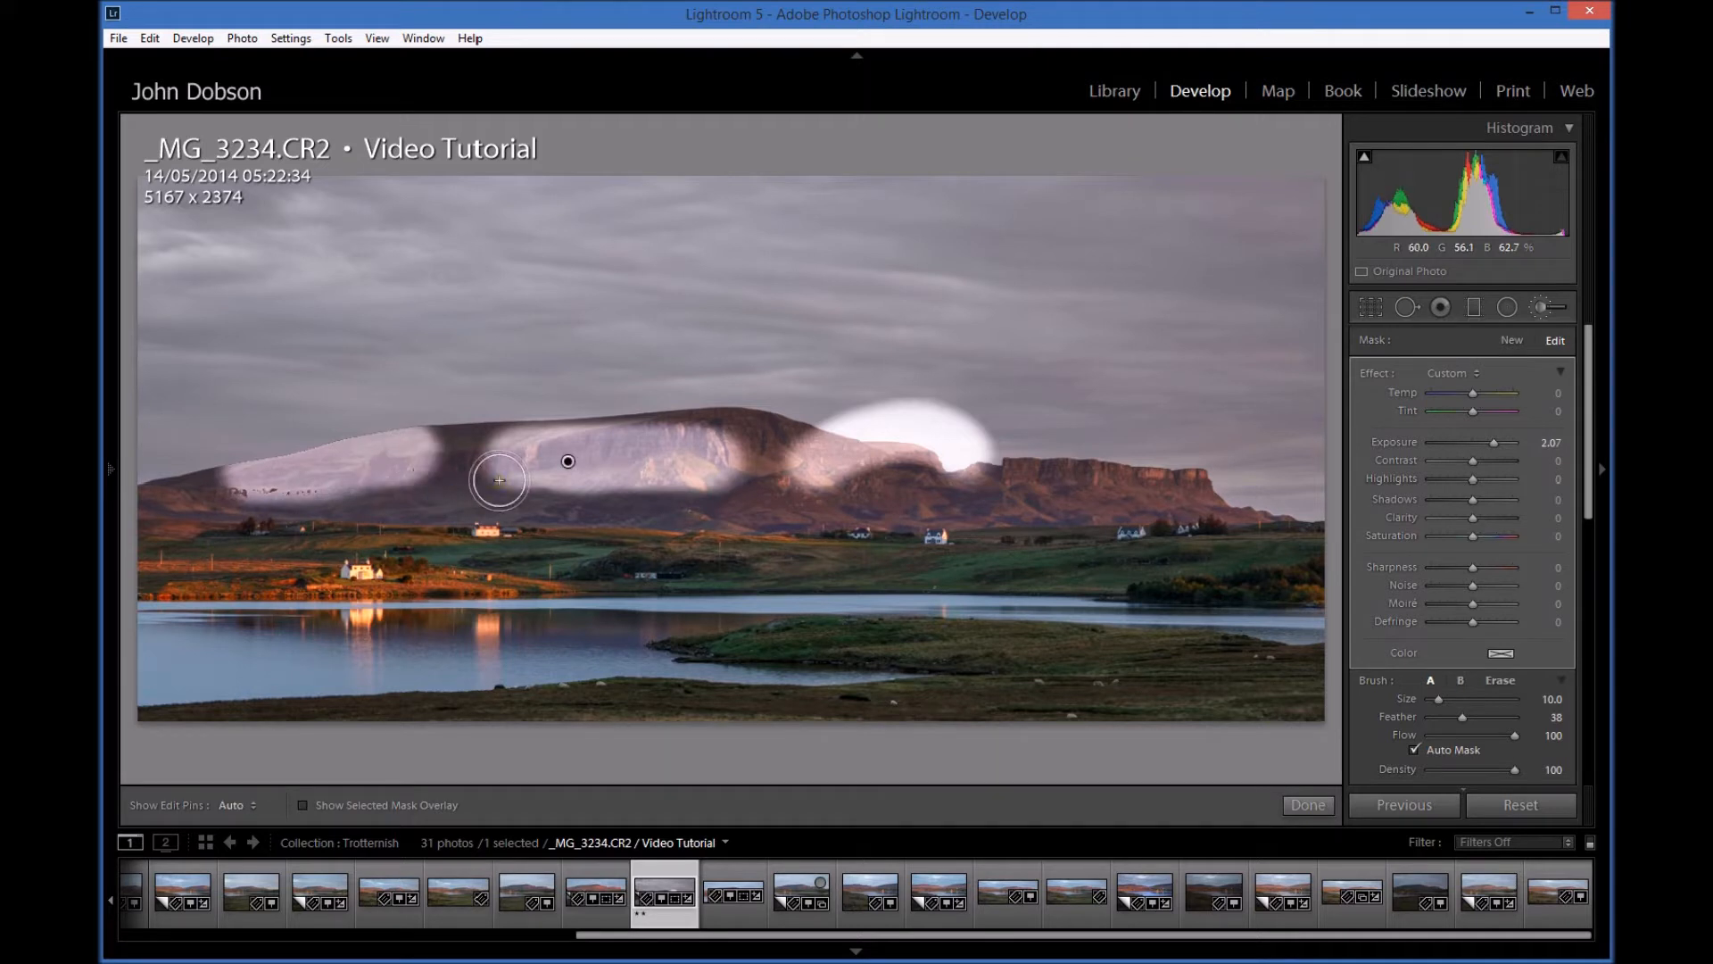
pyautogui.press('Delete')
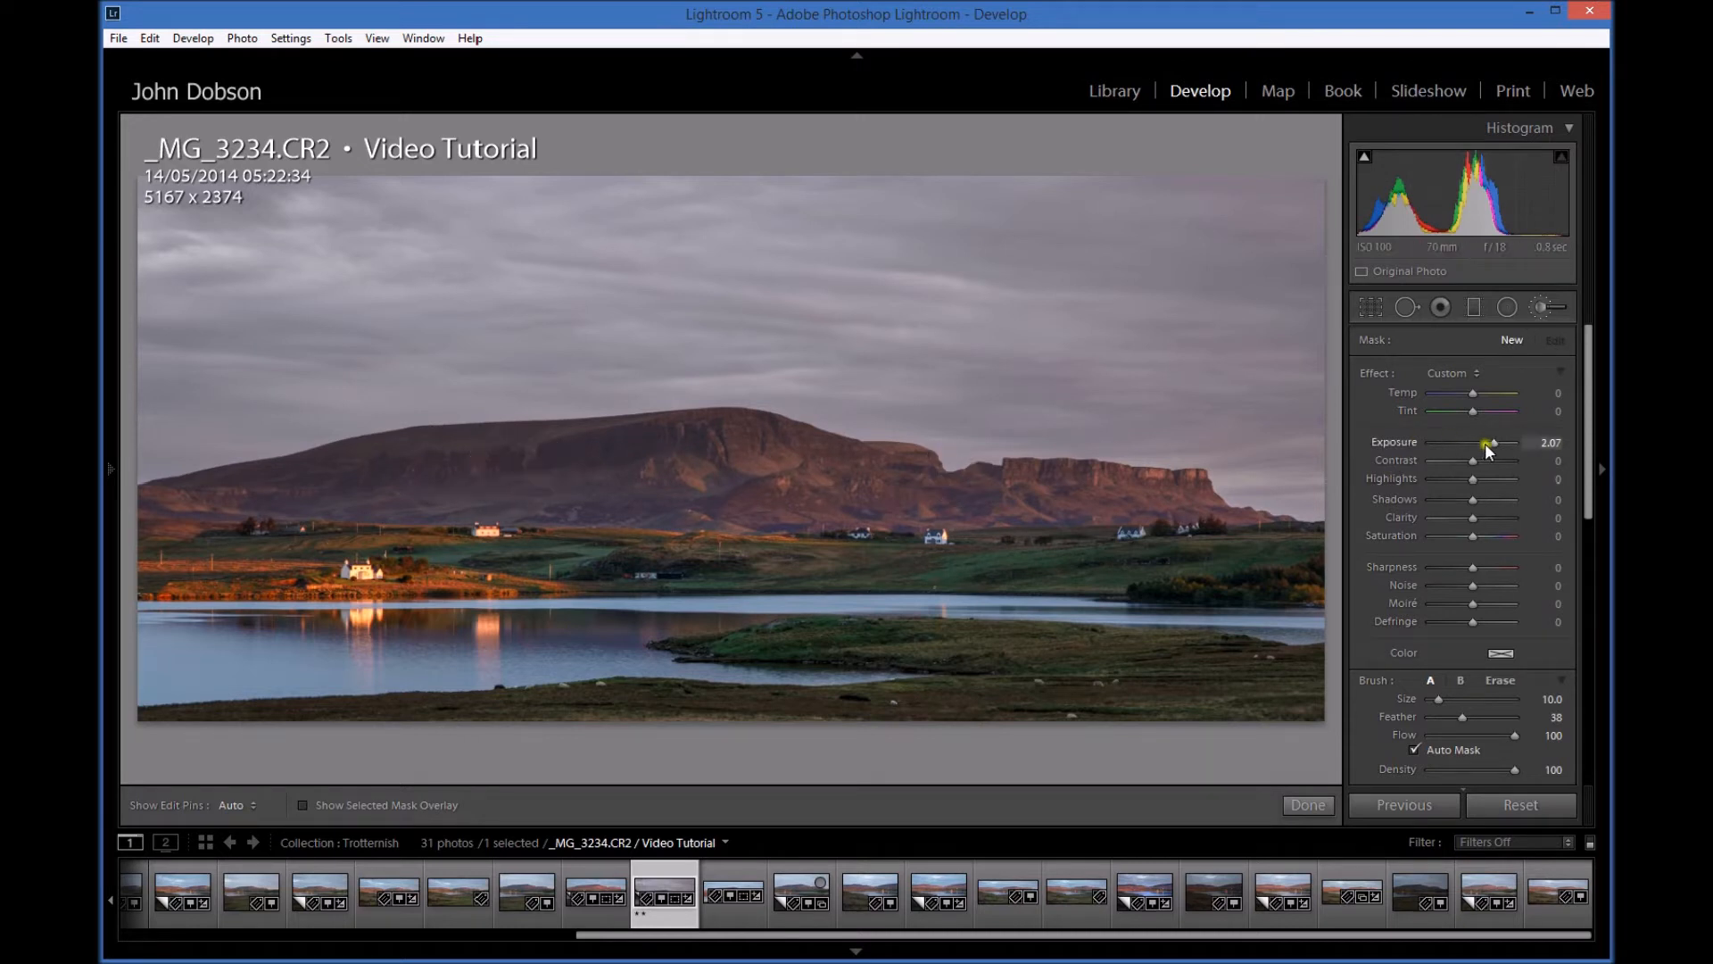
# - Set the new brush adjustment to exposure 0.51, tint 33 and temperature 26
pyautogui.moveTo(1497, 451); pyautogui.dragTo(1479, 443)
pyautogui.click(1403, 400)
pyautogui.click(1503, 654)
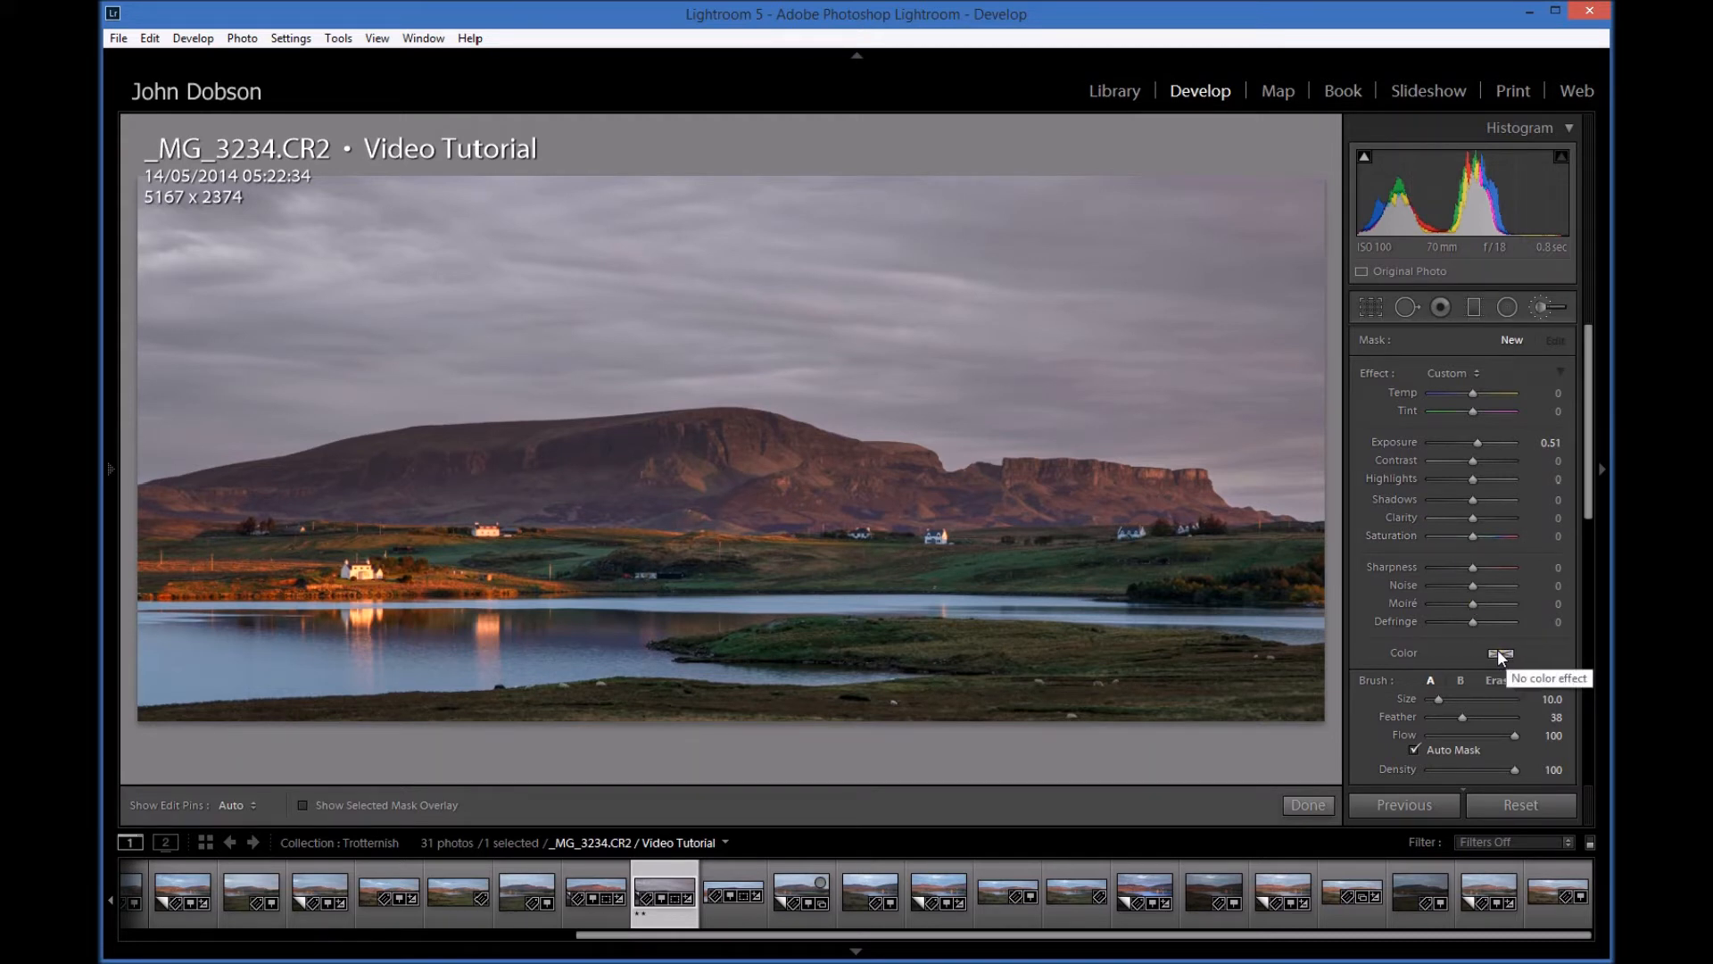
pyautogui.click(1372, 480)
pyautogui.click(1476, 442)
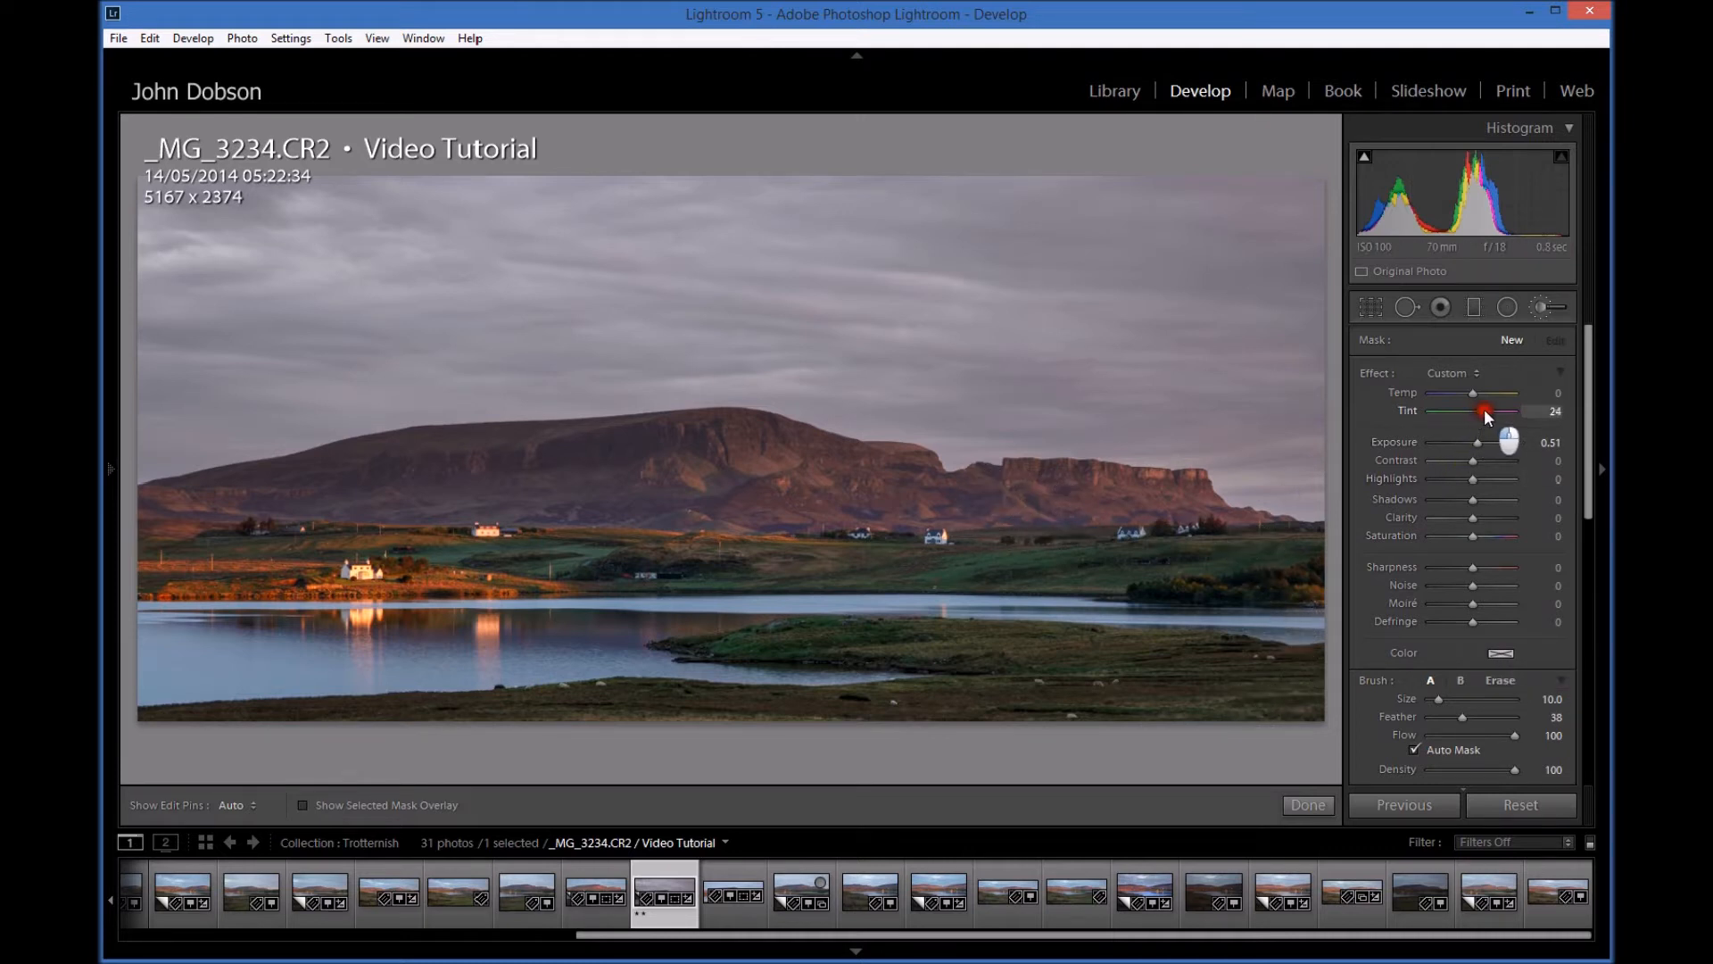
pyautogui.moveTo(1474, 395); pyautogui.dragTo(1483, 393)
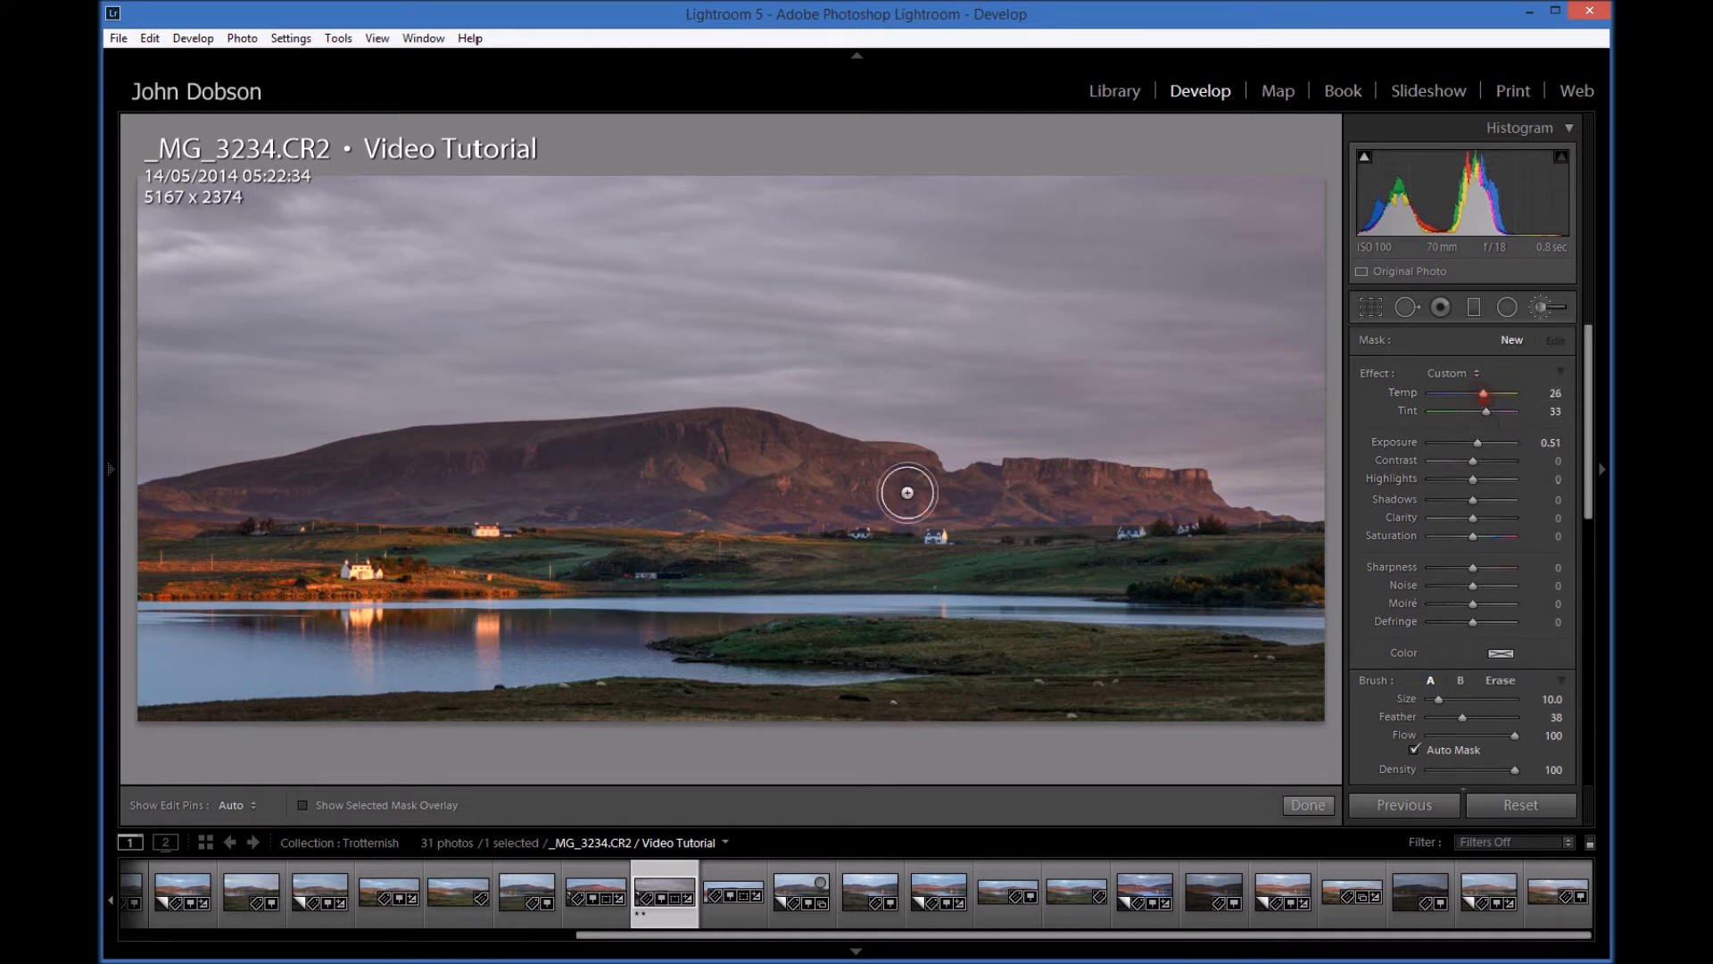
# - Set the brush adjustment's sharpness to 75, clarity to 33 and saturation to 68
pyautogui.click(1459, 681)
pyautogui.moveTo(1469, 576); pyautogui.dragTo(1501, 569)
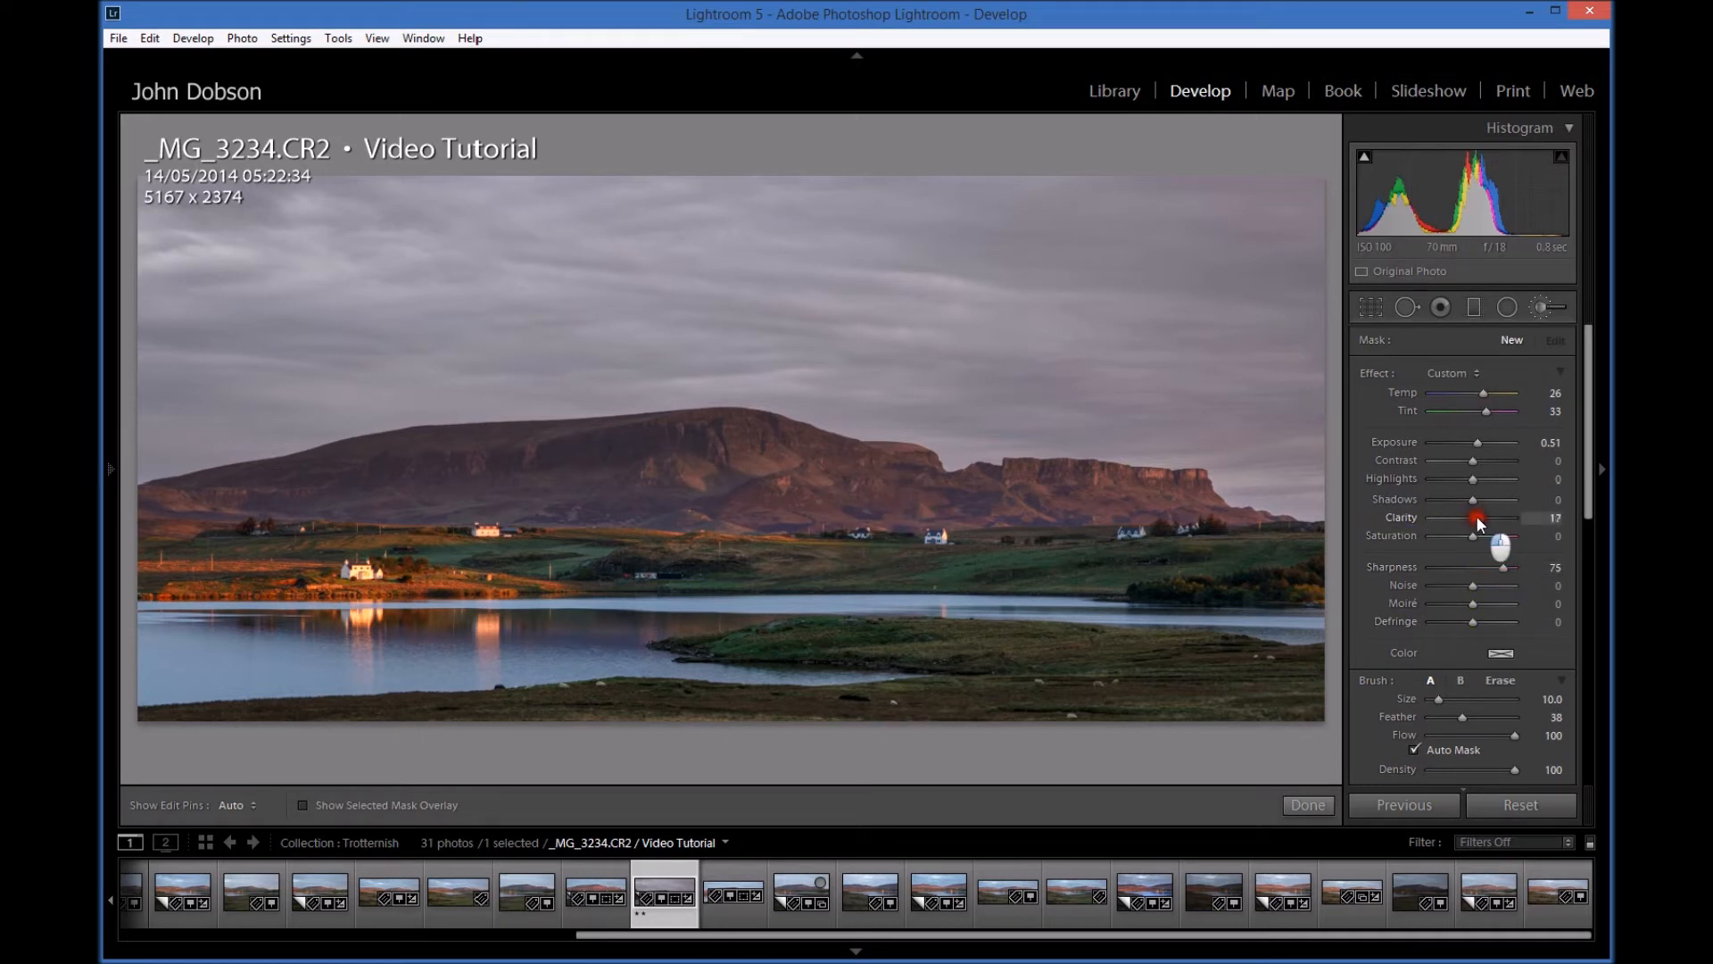
pyautogui.moveTo(1482, 520)
pyautogui.mouseDown()
pyautogui.moveTo(1479, 541)
pyautogui.moveTo(1499, 541)
pyautogui.mouseUp()
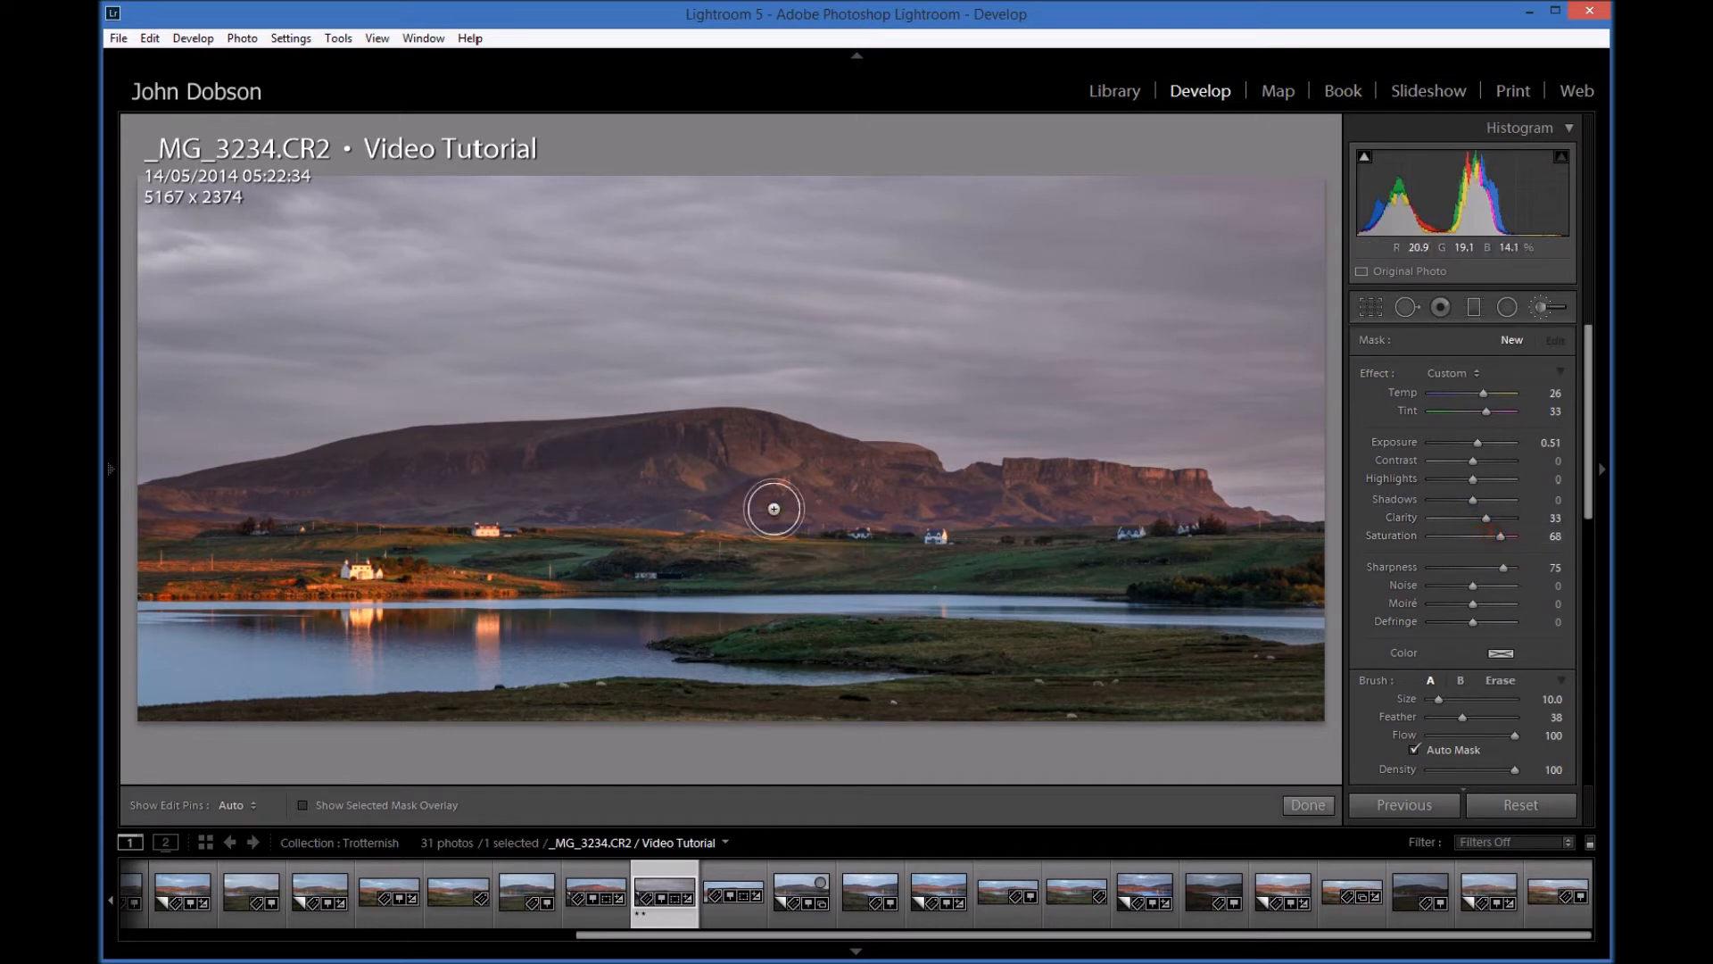
# - Paint the warm adjustment over the whole mountain with the edit pins hidden
pyautogui.press('h')
pyautogui.moveTo(665, 474)
pyautogui.mouseDown()
pyautogui.moveTo(812, 478)
pyautogui.moveTo(627, 474)
pyautogui.moveTo(1147, 493)
pyautogui.moveTo(957, 495)
pyautogui.moveTo(668, 442)
pyautogui.moveTo(756, 440)
pyautogui.moveTo(204, 486)
pyautogui.moveTo(786, 487)
pyautogui.moveTo(665, 491)
pyautogui.moveTo(501, 445)
pyautogui.moveTo(353, 455)
pyautogui.moveTo(769, 436)
pyautogui.moveTo(388, 475)
pyautogui.moveTo(853, 453)
pyautogui.moveTo(748, 425)
pyautogui.moveTo(852, 451)
pyautogui.mouseUp()
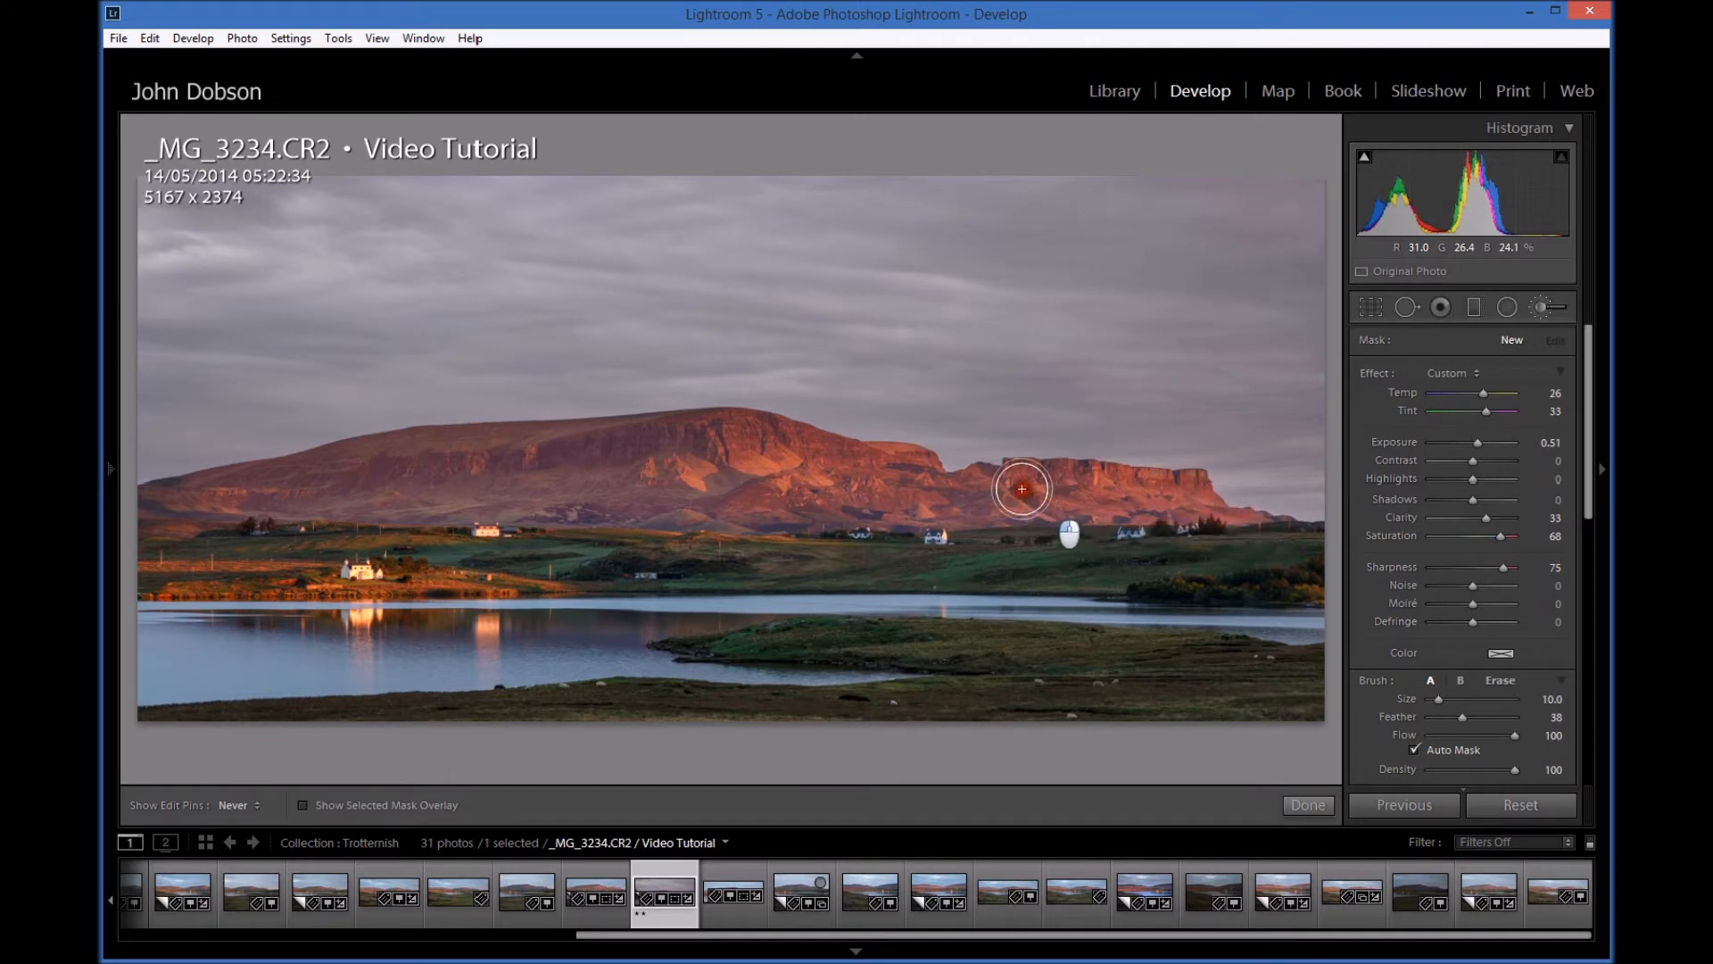
# - Paint over the ridge into the sky as a demonstration and erase the spill from the sky
pyautogui.moveTo(597, 462)
pyautogui.mouseDown()
pyautogui.moveTo(500, 432)
pyautogui.moveTo(558, 398)
pyautogui.moveTo(504, 409)
pyautogui.mouseUp()
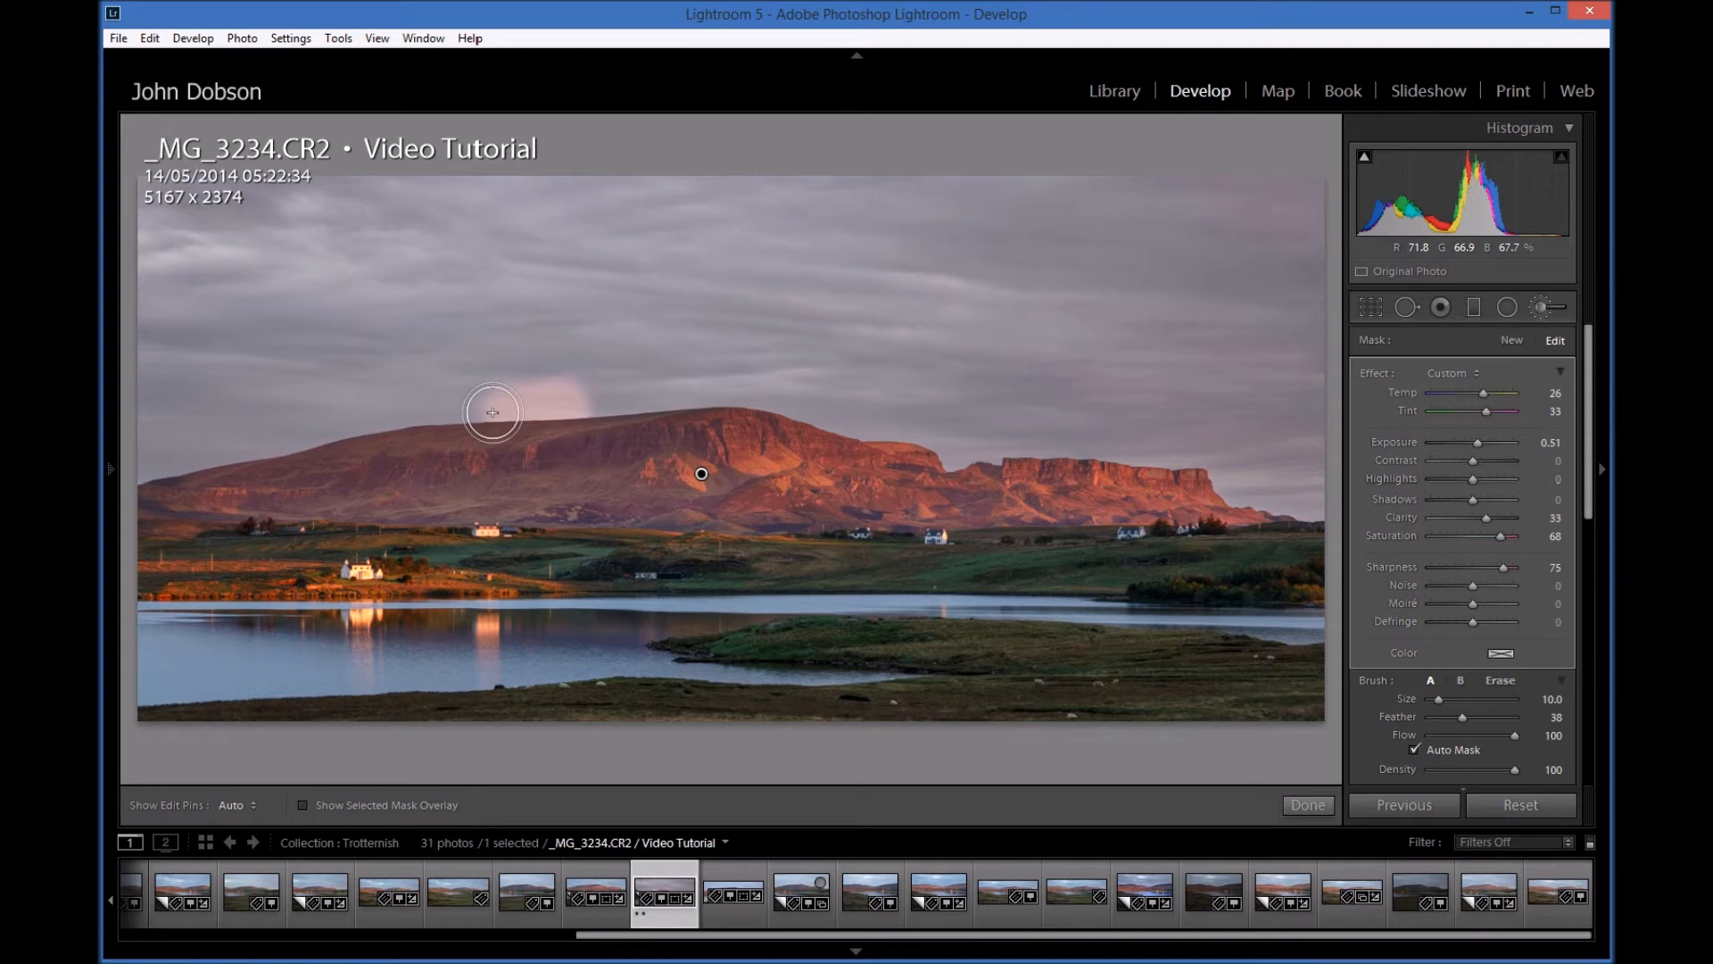
pyautogui.press('alt')
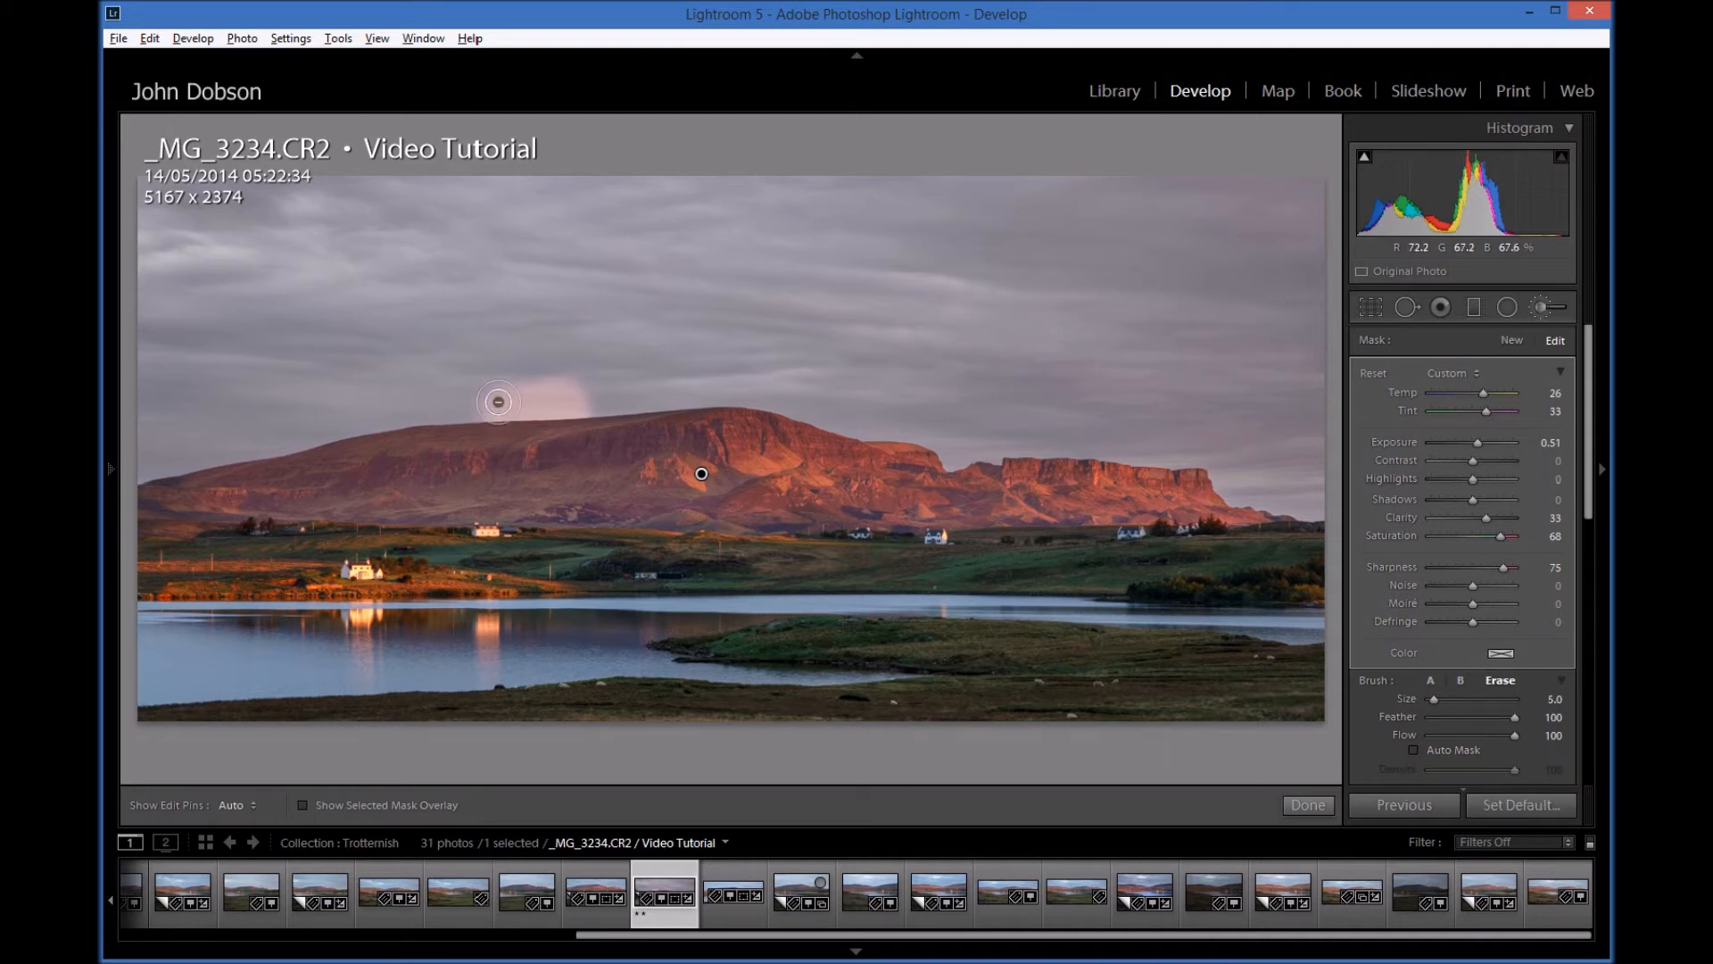
pyautogui.moveTo(487, 403)
pyautogui.mouseDown()
pyautogui.moveTo(582, 396)
pyautogui.moveTo(450, 397)
pyautogui.moveTo(631, 403)
pyautogui.moveTo(440, 405)
pyautogui.moveTo(561, 397)
pyautogui.moveTo(465, 407)
pyautogui.moveTo(514, 375)
pyautogui.mouseUp()
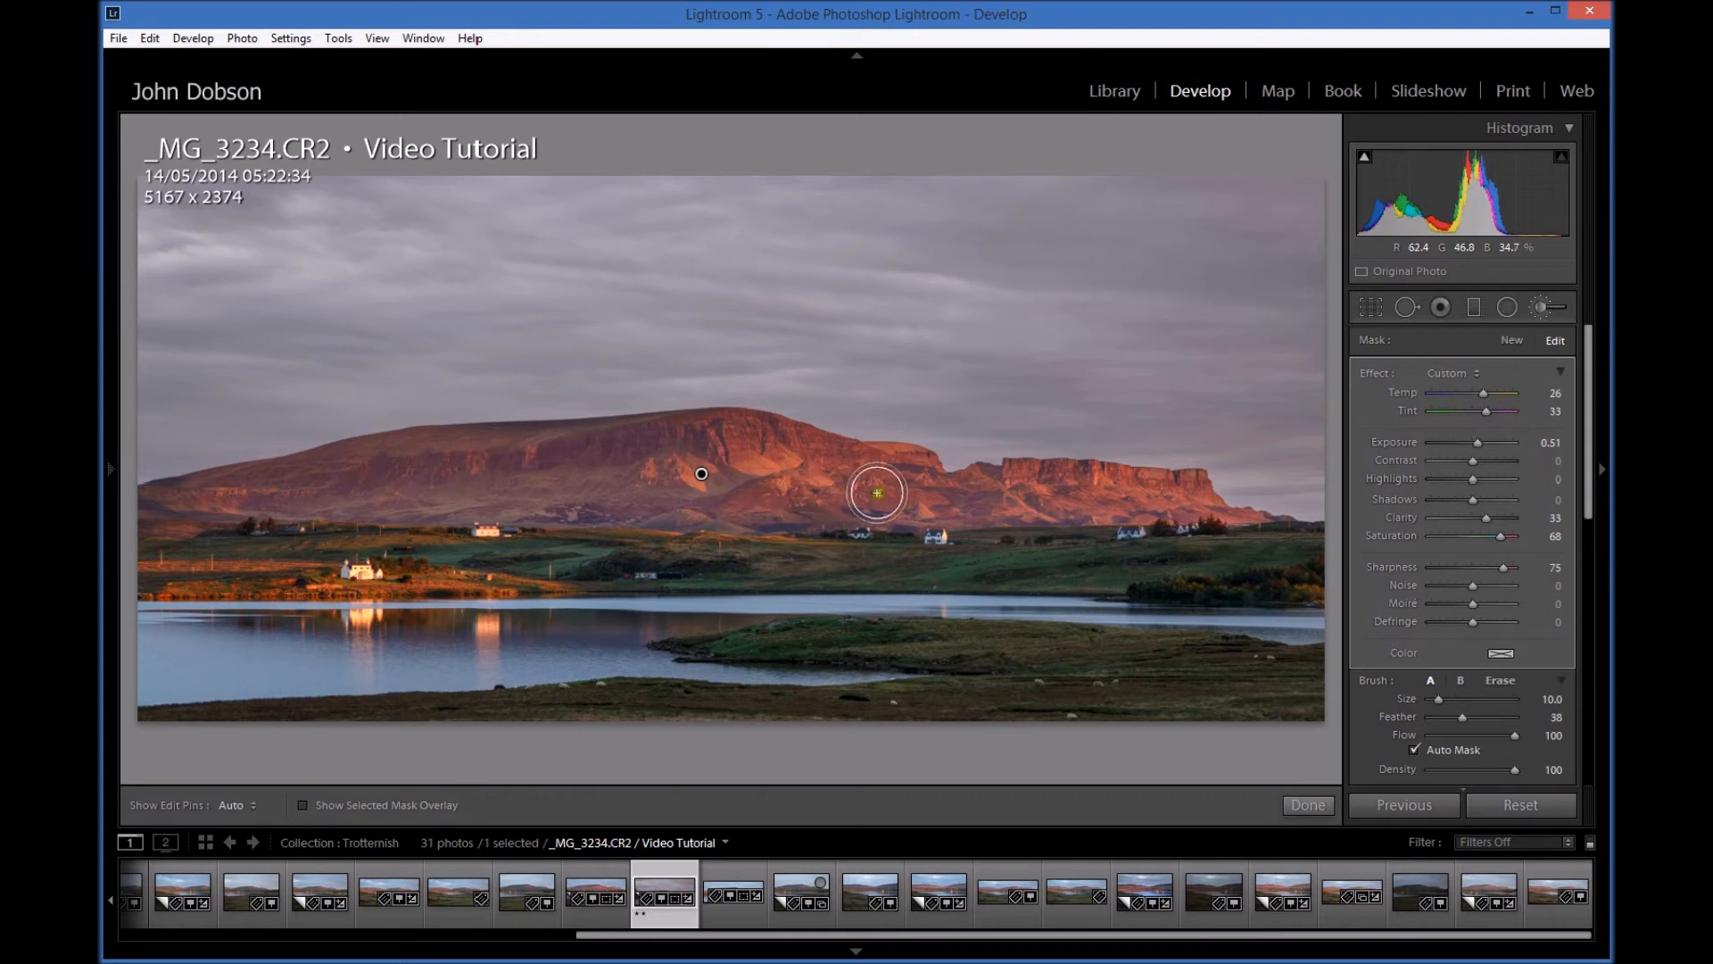
# - Add a new brush adjustment with the same settings and paint it over the mountain's right cliffs and left slopes
pyautogui.moveTo(819, 501)
pyautogui.mouseDown()
pyautogui.moveTo(949, 499)
pyautogui.moveTo(736, 504)
pyautogui.moveTo(1012, 496)
pyautogui.moveTo(390, 489)
pyautogui.mouseUp()
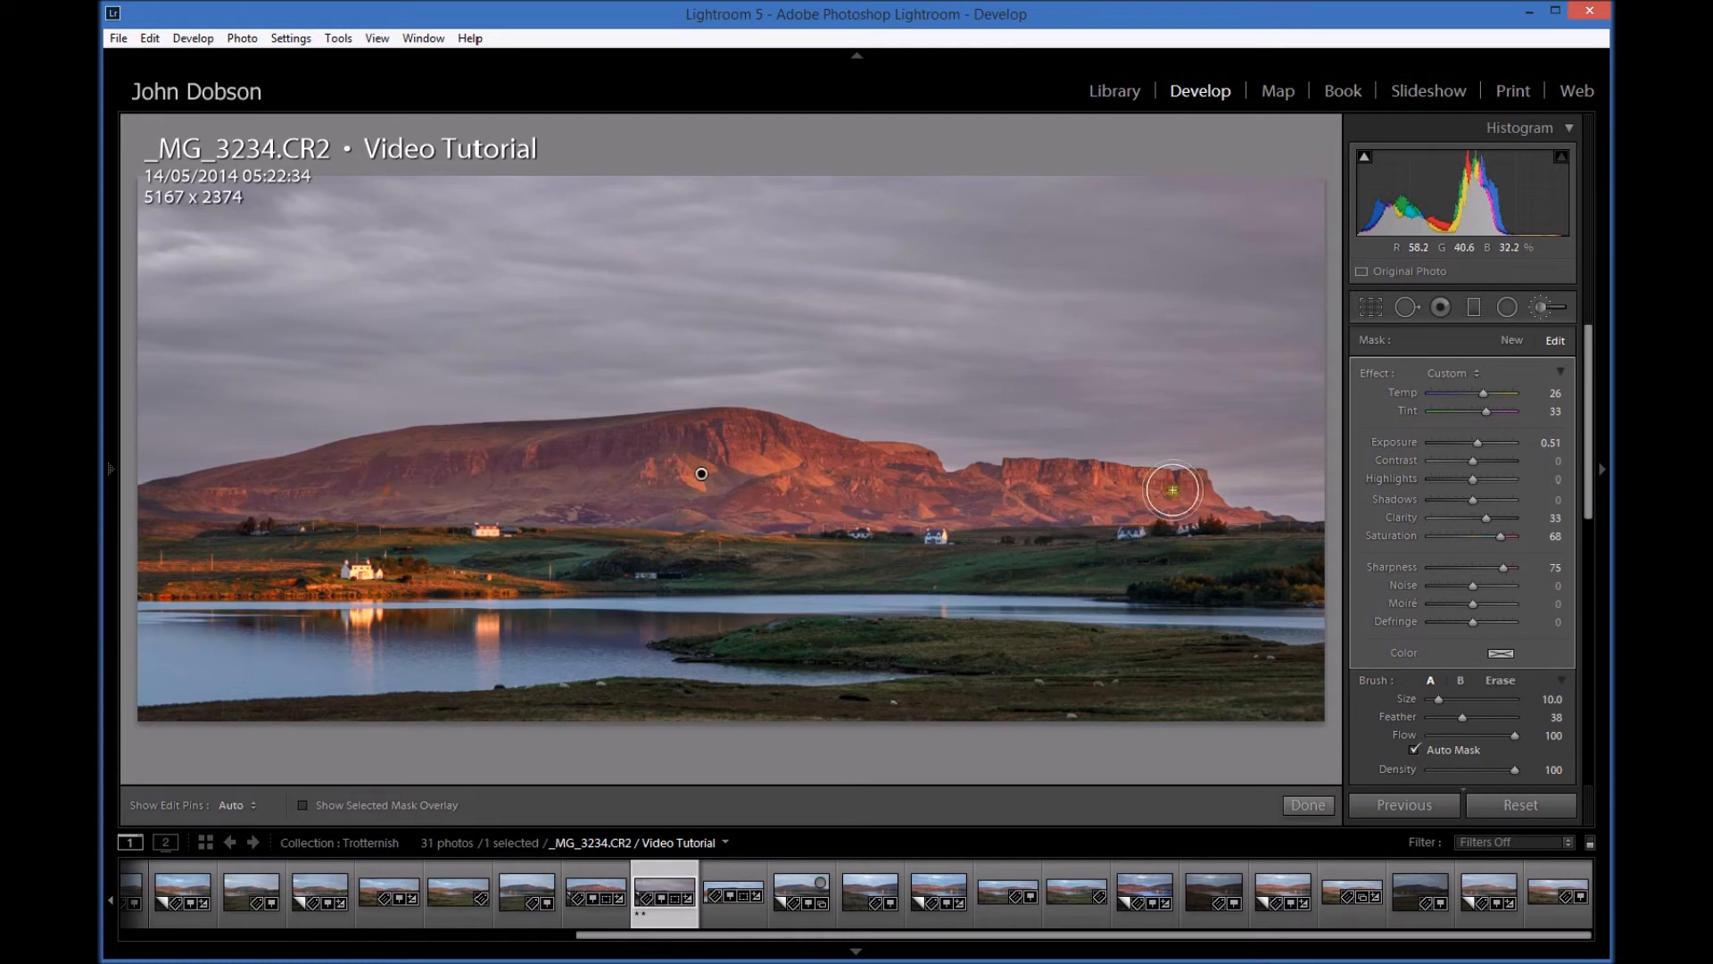
pyautogui.click(1513, 340)
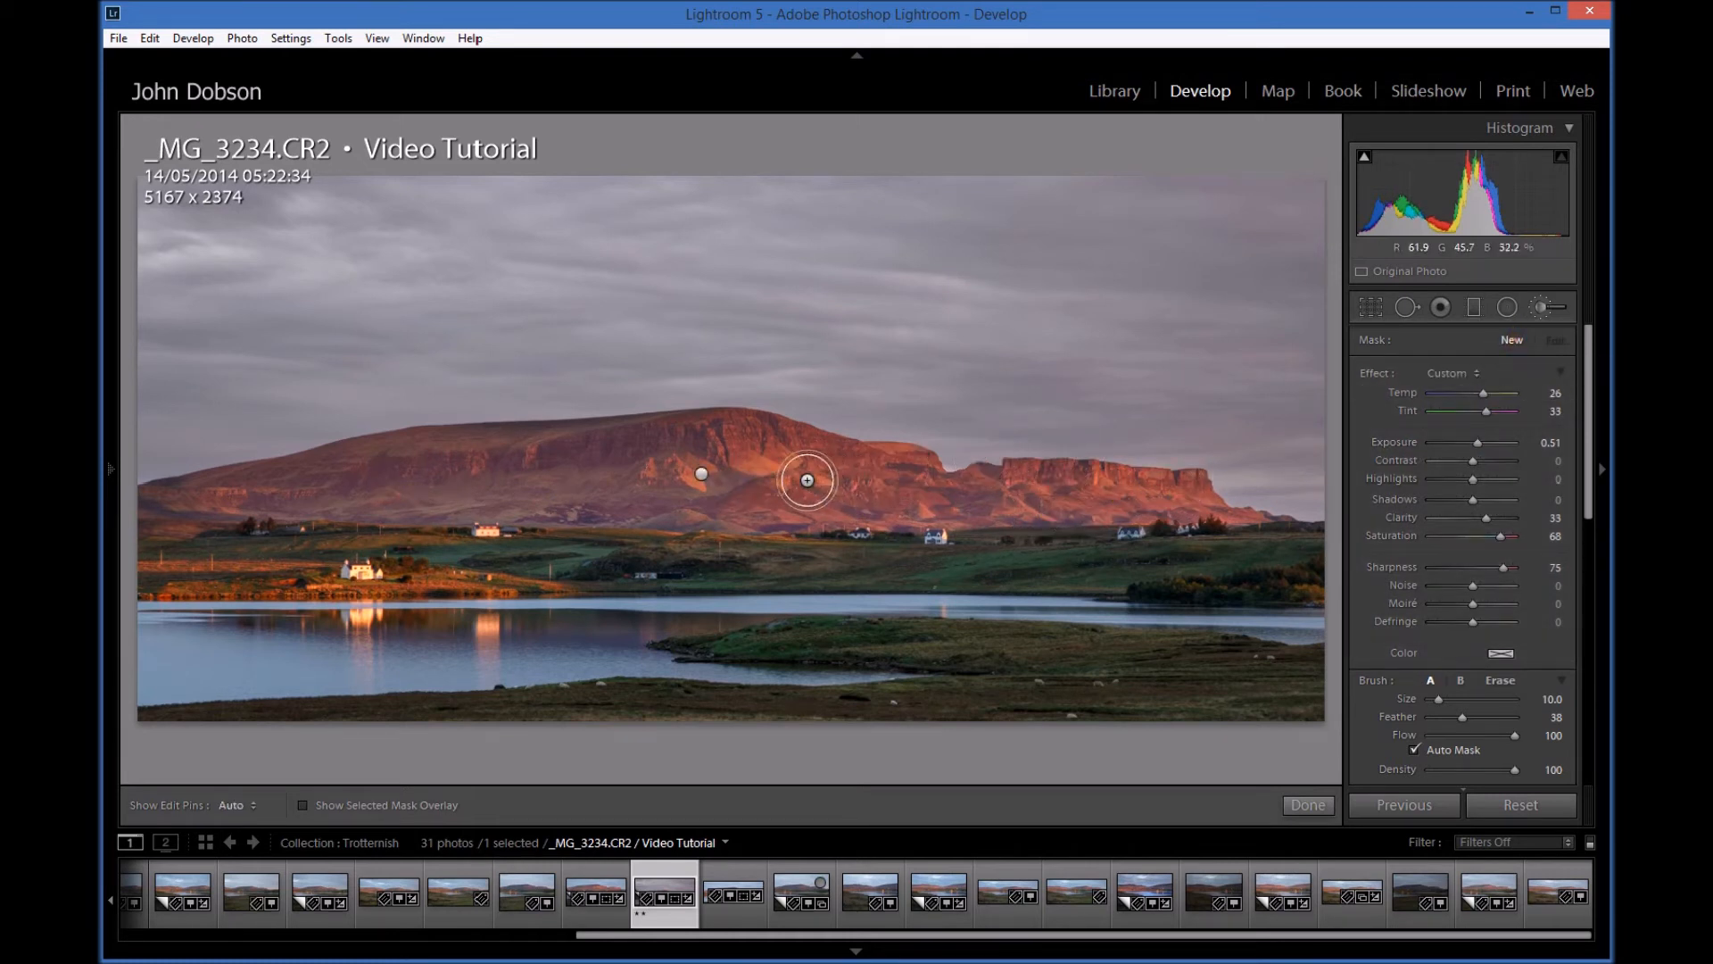
pyautogui.moveTo(764, 444)
pyautogui.mouseDown()
pyautogui.moveTo(834, 474)
pyautogui.moveTo(762, 453)
pyautogui.moveTo(804, 457)
pyautogui.moveTo(815, 478)
pyautogui.moveTo(753, 497)
pyautogui.moveTo(1151, 491)
pyautogui.moveTo(1022, 499)
pyautogui.moveTo(856, 462)
pyautogui.moveTo(764, 465)
pyautogui.moveTo(754, 502)
pyautogui.moveTo(1219, 510)
pyautogui.mouseUp()
pyautogui.press('h')
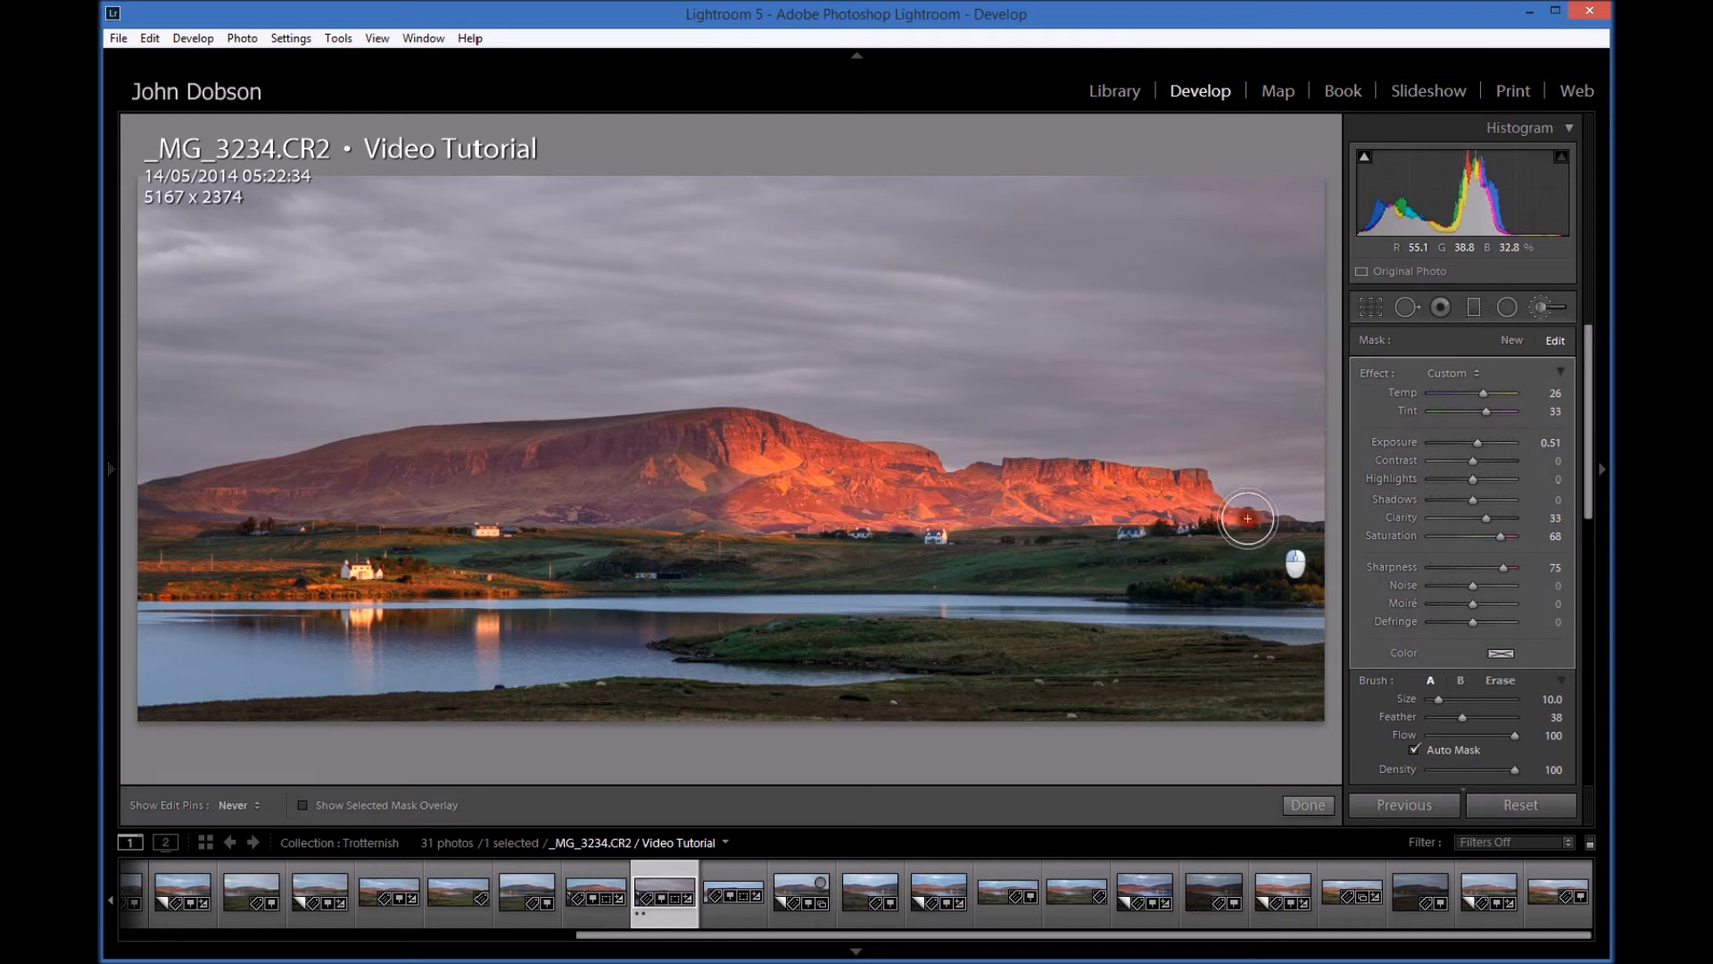
pyautogui.moveTo(559, 471)
pyautogui.mouseDown()
pyautogui.moveTo(673, 442)
pyautogui.moveTo(398, 455)
pyautogui.moveTo(673, 473)
pyautogui.moveTo(678, 501)
pyautogui.moveTo(237, 490)
pyautogui.moveTo(539, 463)
pyautogui.moveTo(437, 448)
pyautogui.moveTo(191, 486)
pyautogui.moveTo(433, 485)
pyautogui.mouseUp()
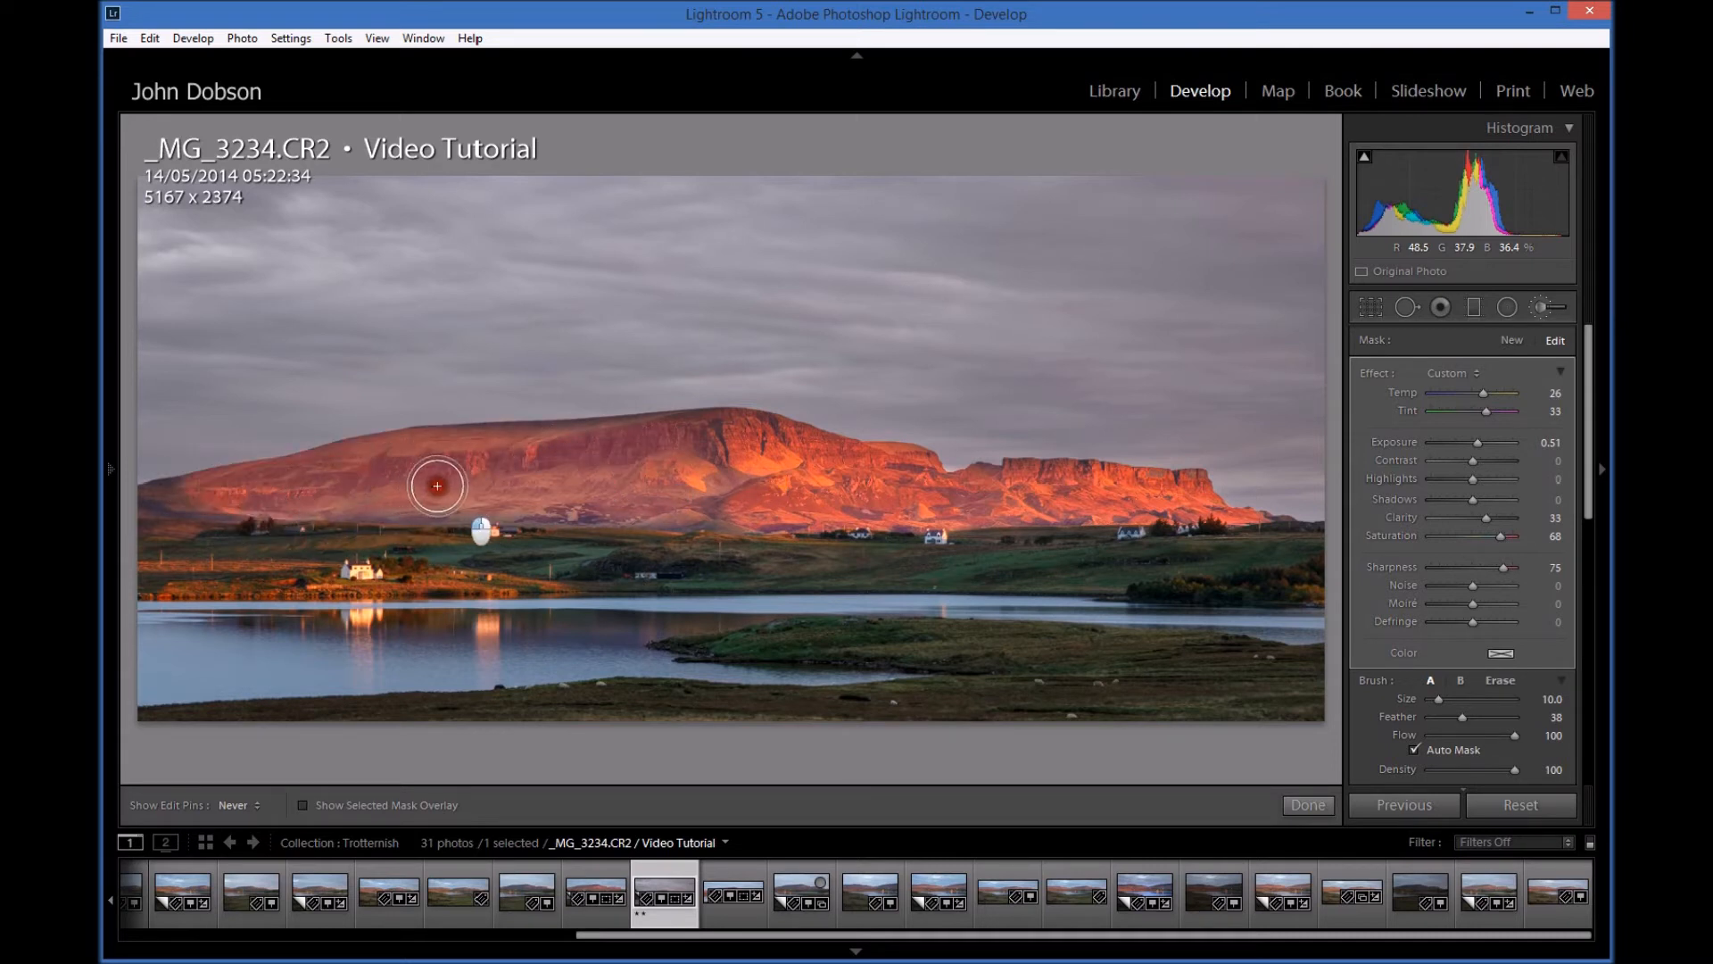
pyautogui.press('h')
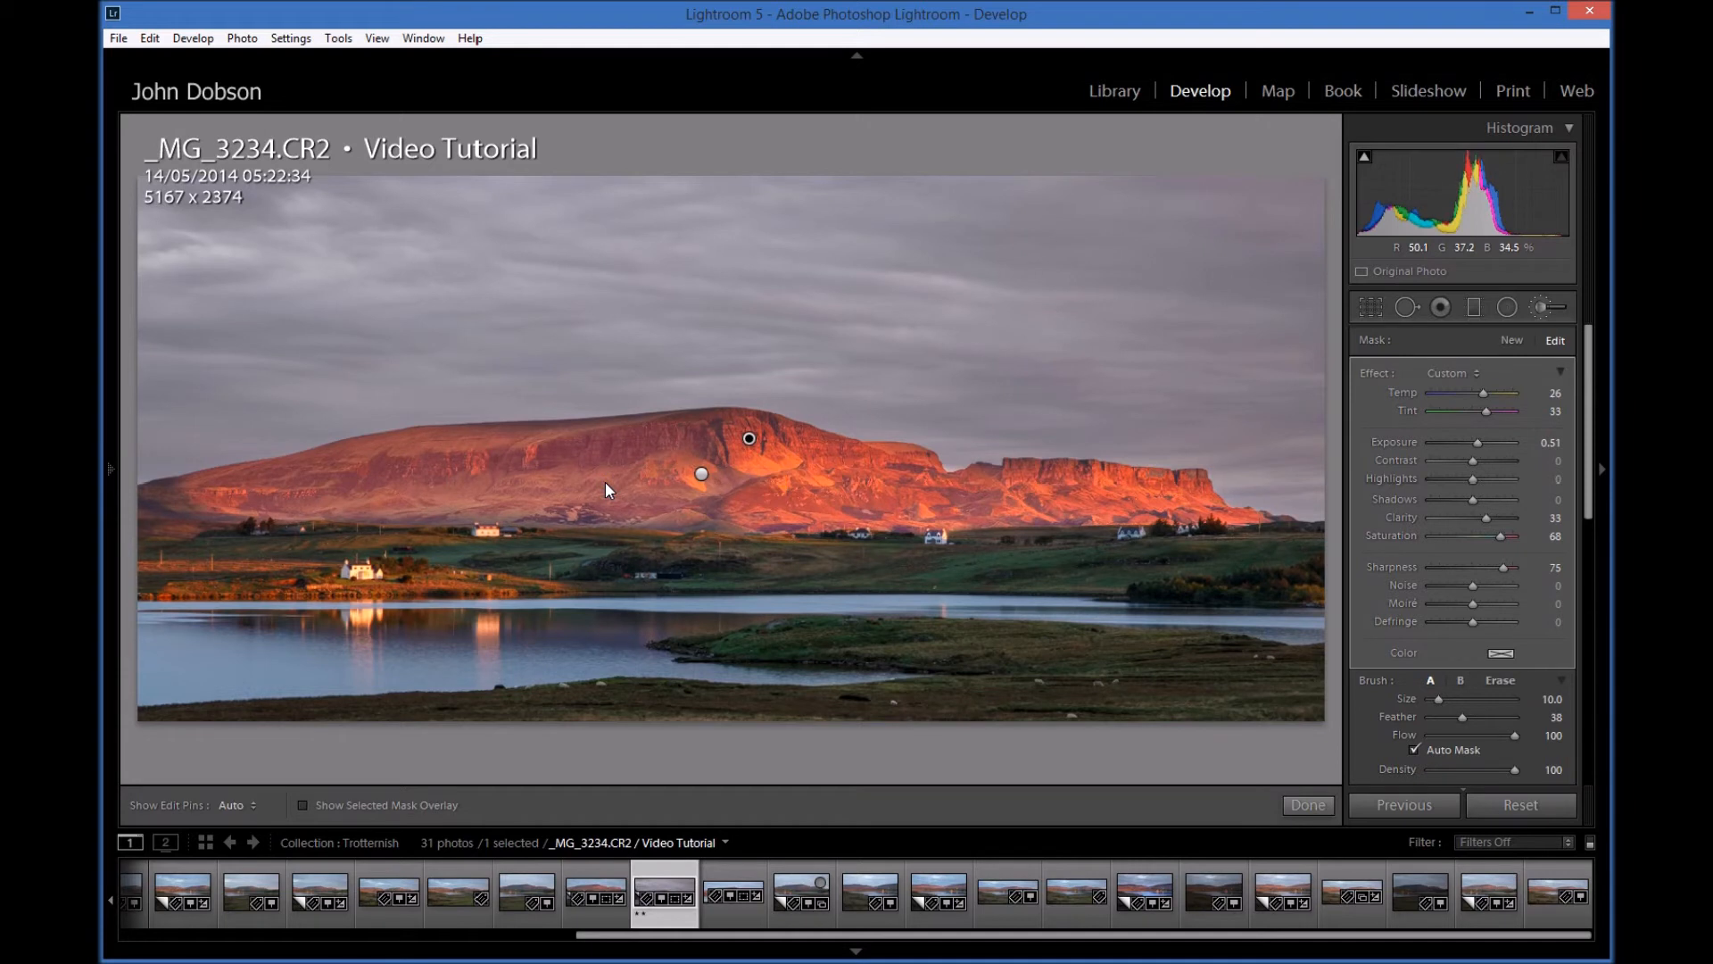
# - Erase the second adjustment from the mountain's lower left slopes
pyautogui.press('h')
pyautogui.press('alt')
pyautogui.moveTo(428, 483)
pyautogui.mouseDown()
pyautogui.moveTo(468, 465)
pyautogui.moveTo(307, 480)
pyautogui.moveTo(549, 466)
pyautogui.moveTo(621, 495)
pyautogui.moveTo(671, 481)
pyautogui.moveTo(613, 456)
pyautogui.moveTo(419, 450)
pyautogui.moveTo(456, 443)
pyautogui.moveTo(175, 494)
pyautogui.moveTo(585, 502)
pyautogui.moveTo(550, 464)
pyautogui.moveTo(182, 493)
pyautogui.moveTo(597, 435)
pyautogui.moveTo(578, 451)
pyautogui.moveTo(603, 458)
pyautogui.moveTo(564, 478)
pyautogui.moveTo(331, 511)
pyautogui.mouseUp()
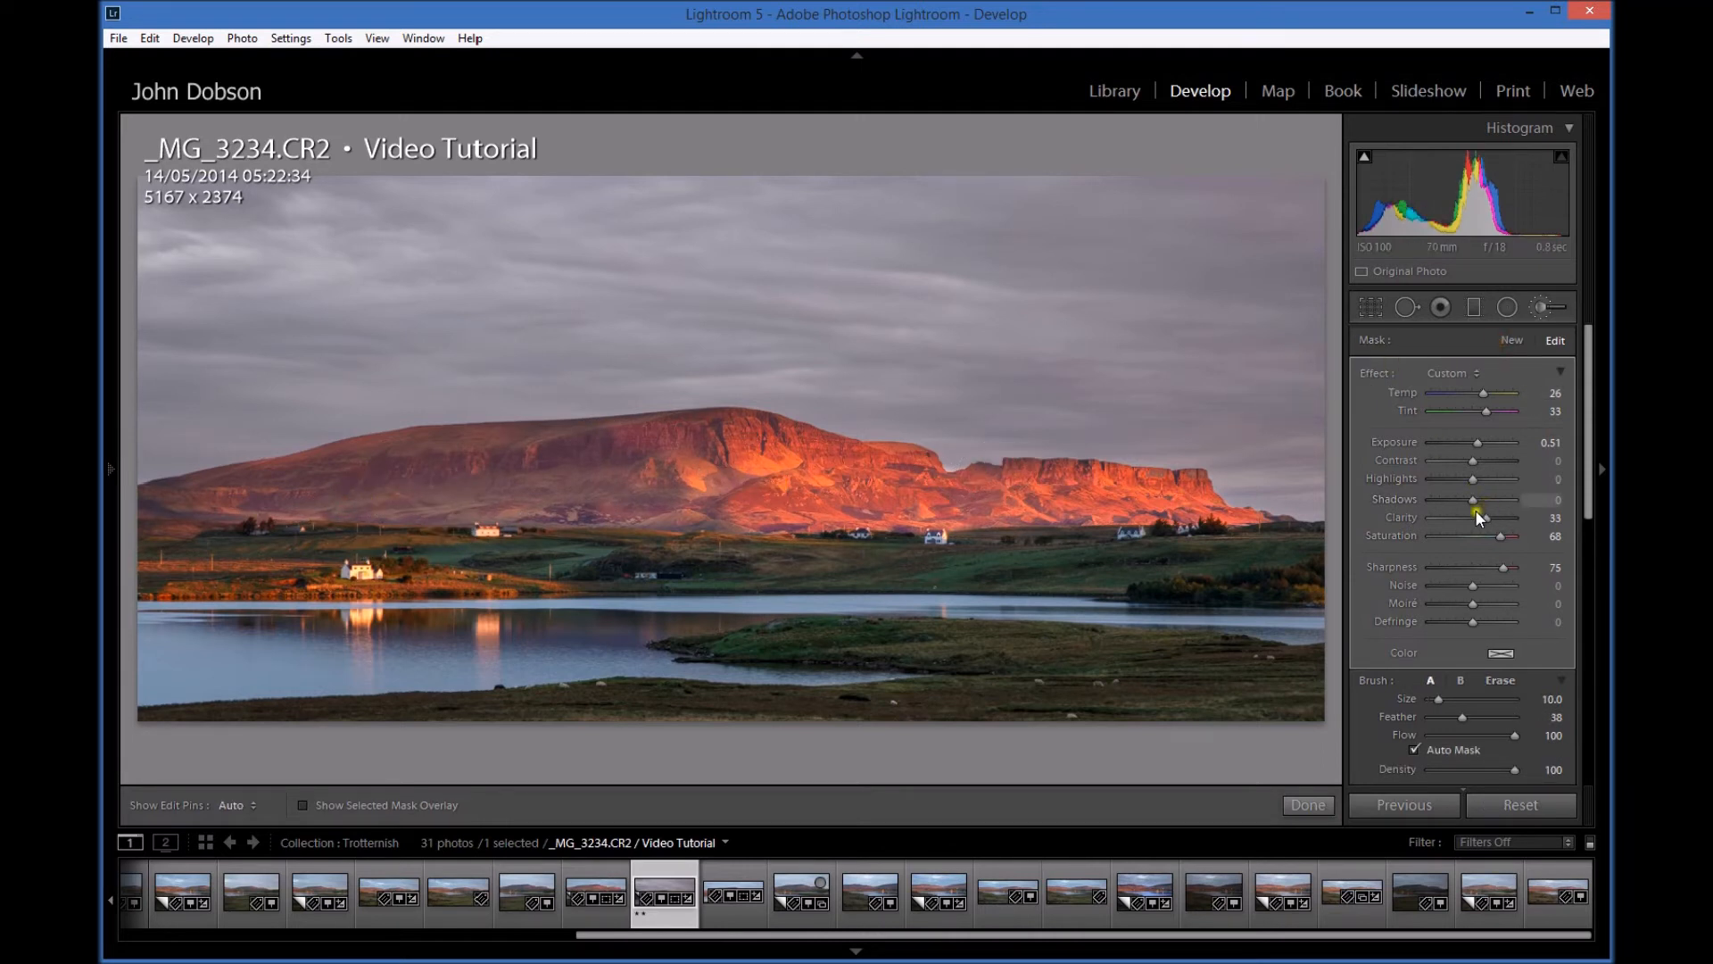
# - Set the second adjustment's saturation to 29 and exposure to 0.23, and repaint it over the mountain's left side
pyautogui.moveTo(1497, 536); pyautogui.dragTo(1481, 534)
pyautogui.moveTo(1478, 441); pyautogui.dragTo(1474, 441)
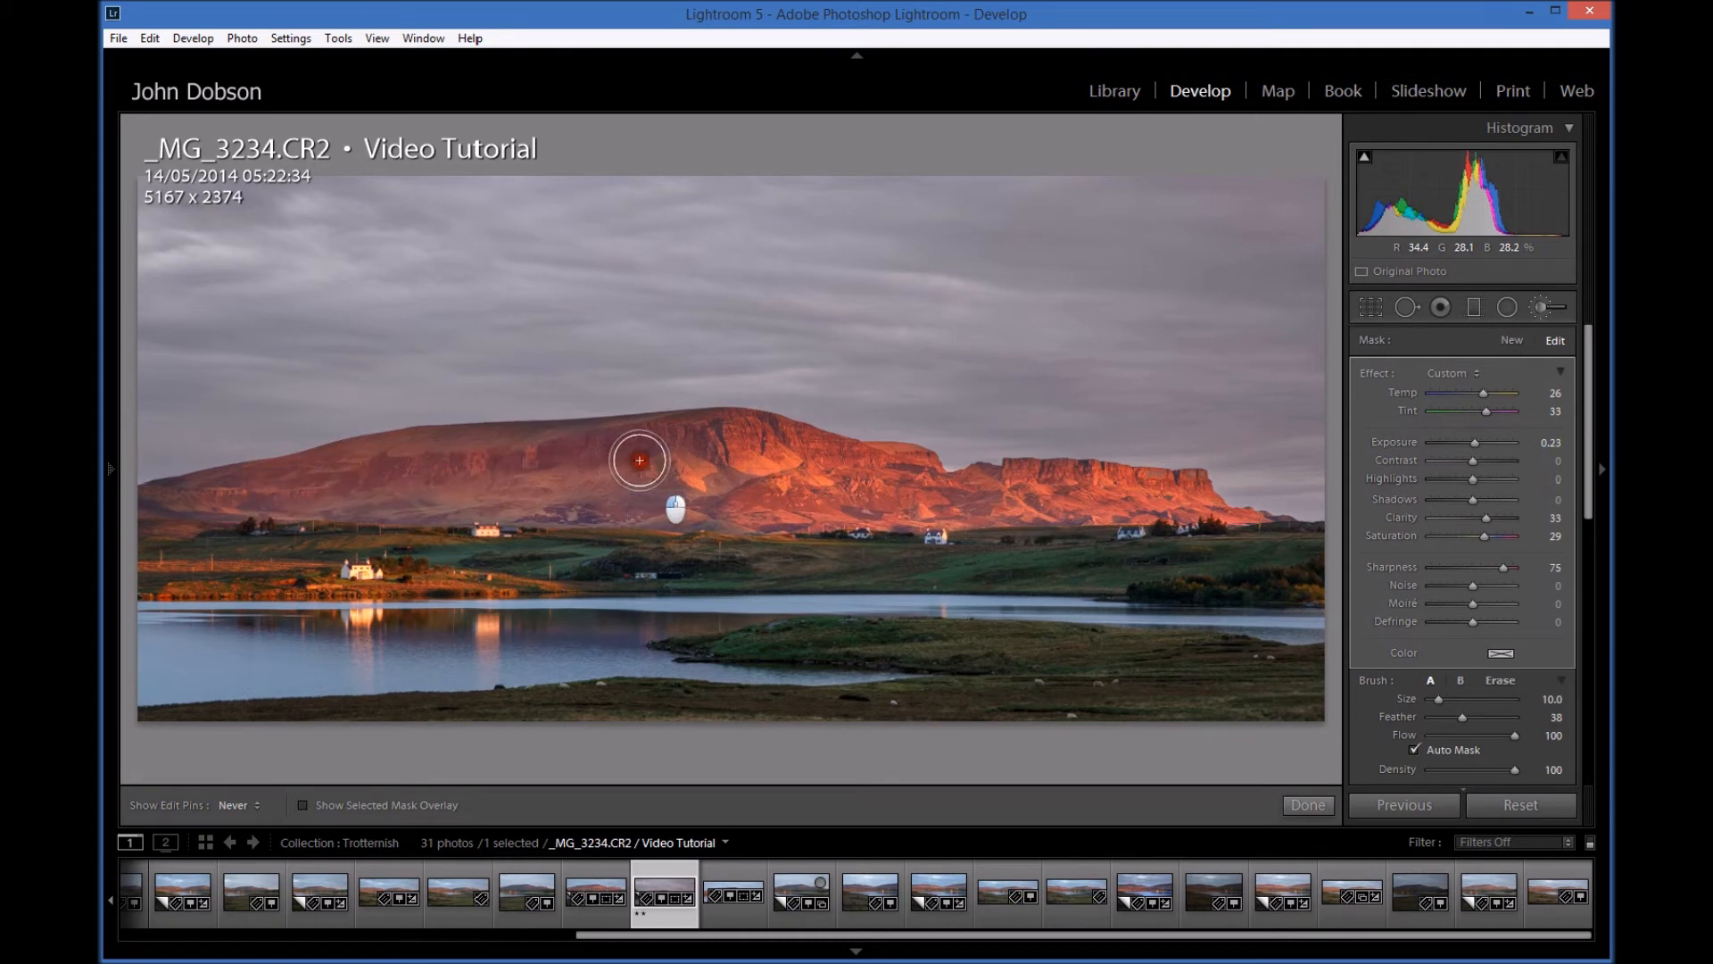
pyautogui.moveTo(644, 461)
pyautogui.mouseDown()
pyautogui.moveTo(504, 443)
pyautogui.moveTo(160, 486)
pyautogui.mouseUp()
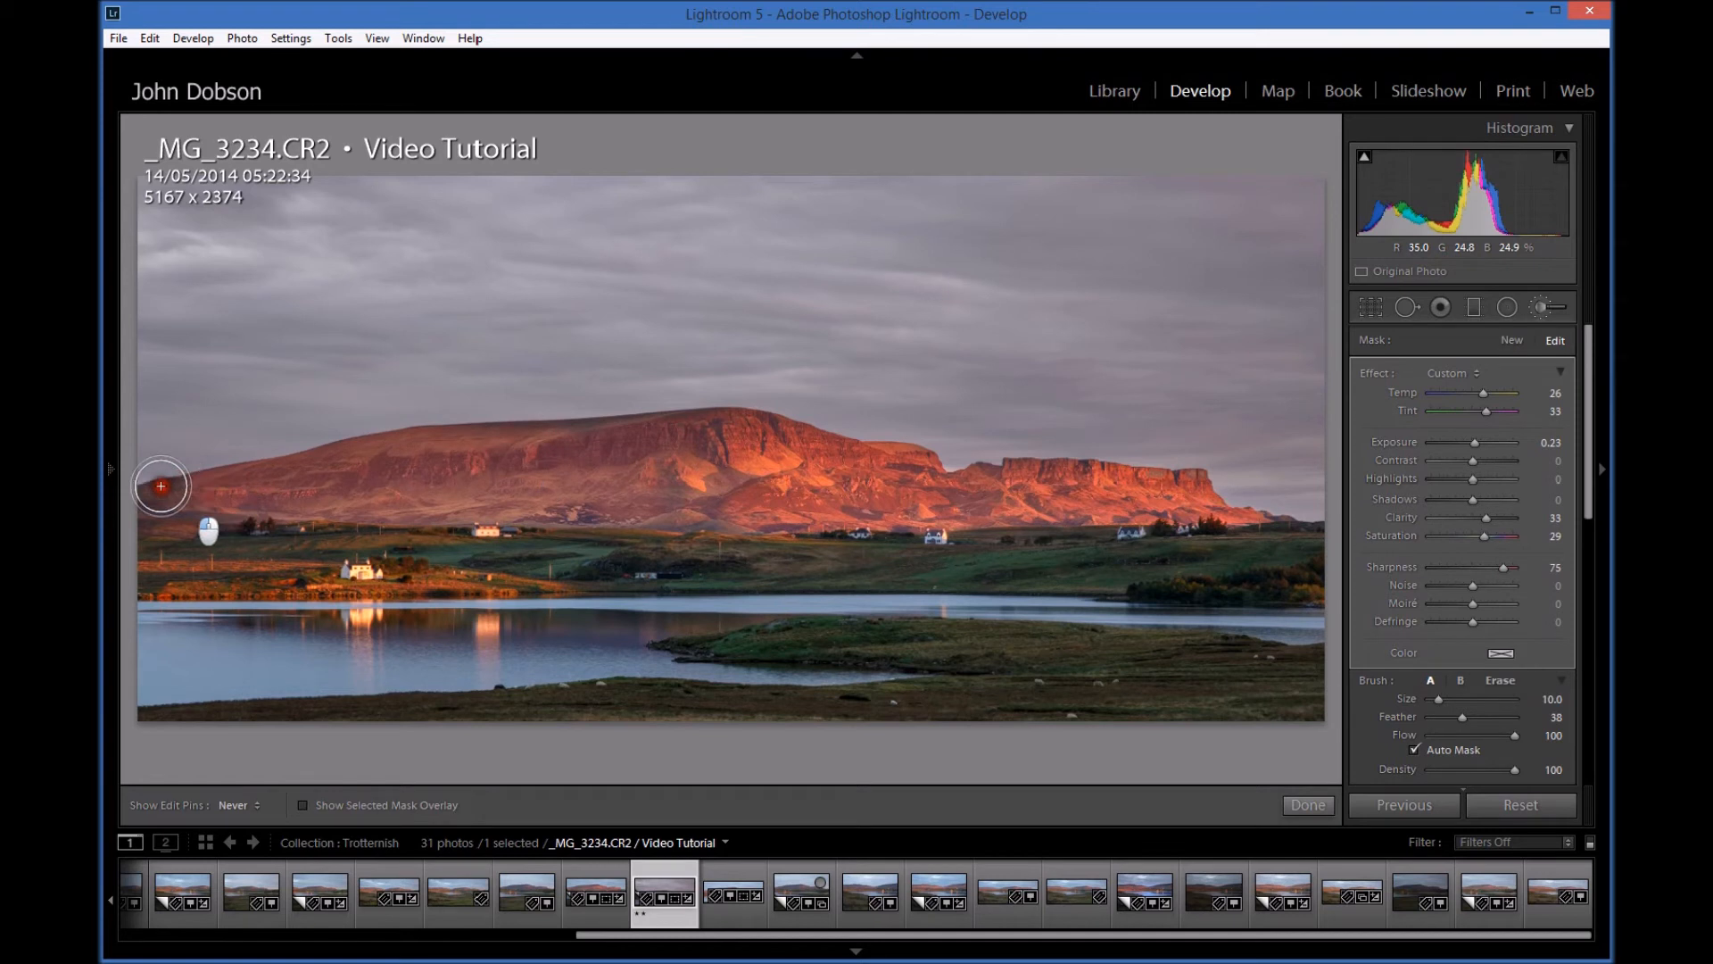
pyautogui.press('h')
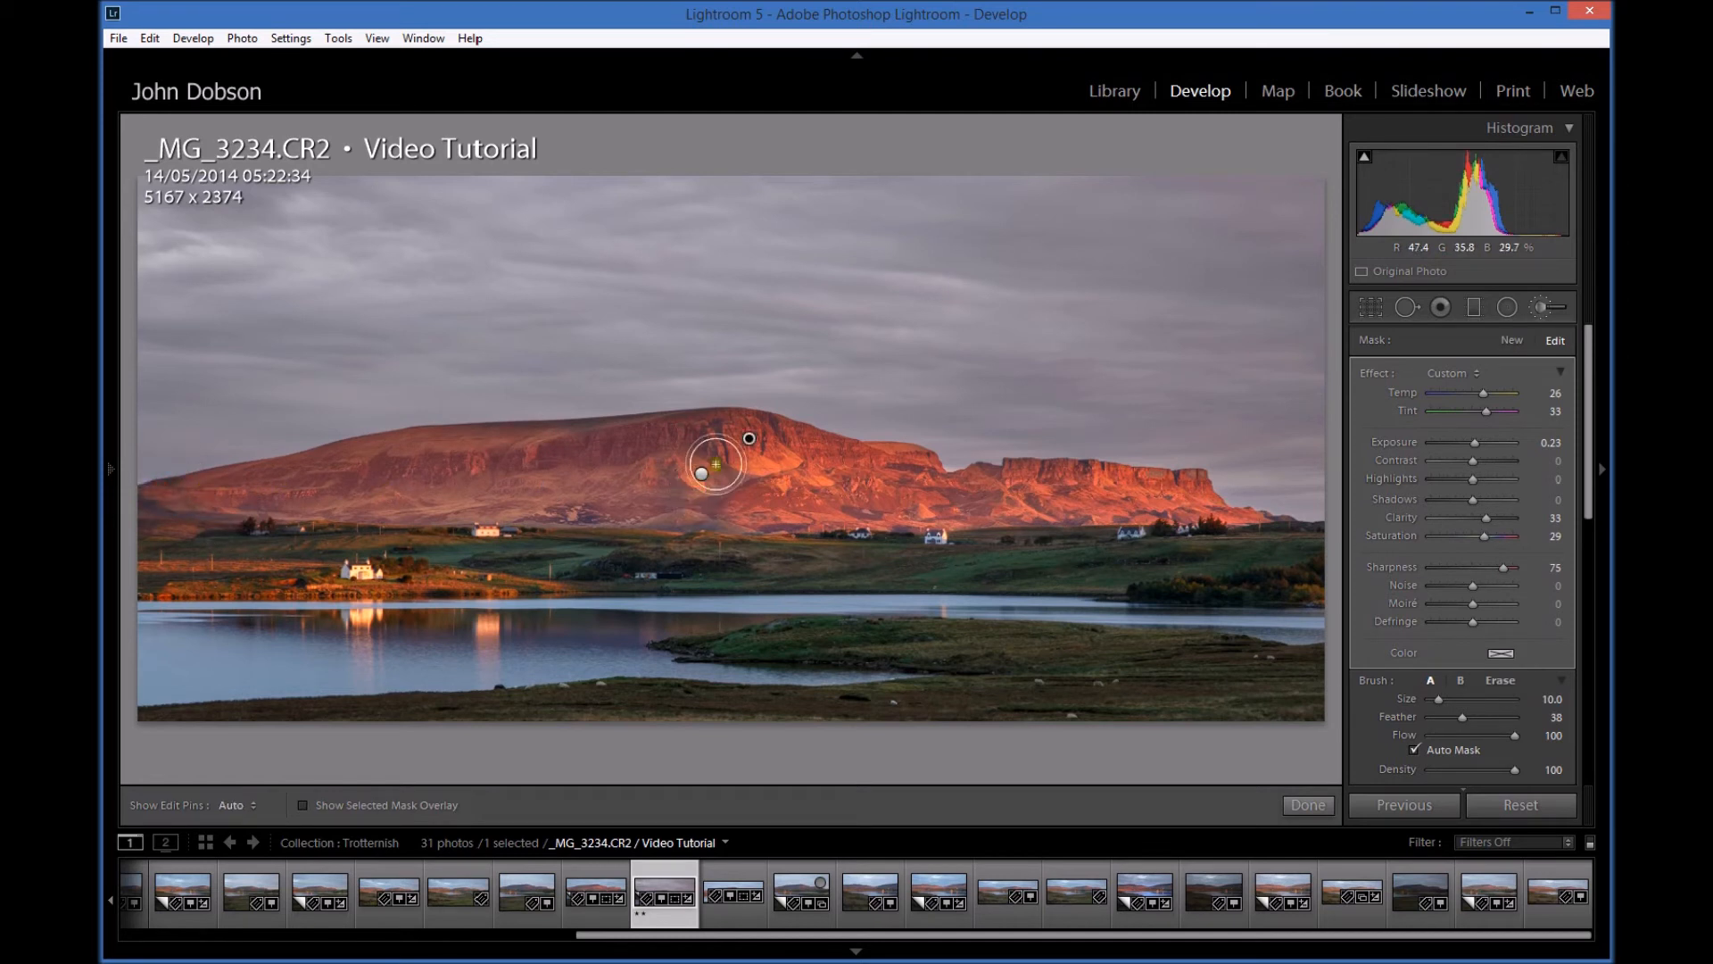
pyautogui.press('h')
pyautogui.moveTo(696, 446); pyautogui.dragTo(609, 445)
# - Try strong and softer red color tints on the second adjustment, and settle on an almost neutral tint
pyautogui.click(1497, 649)
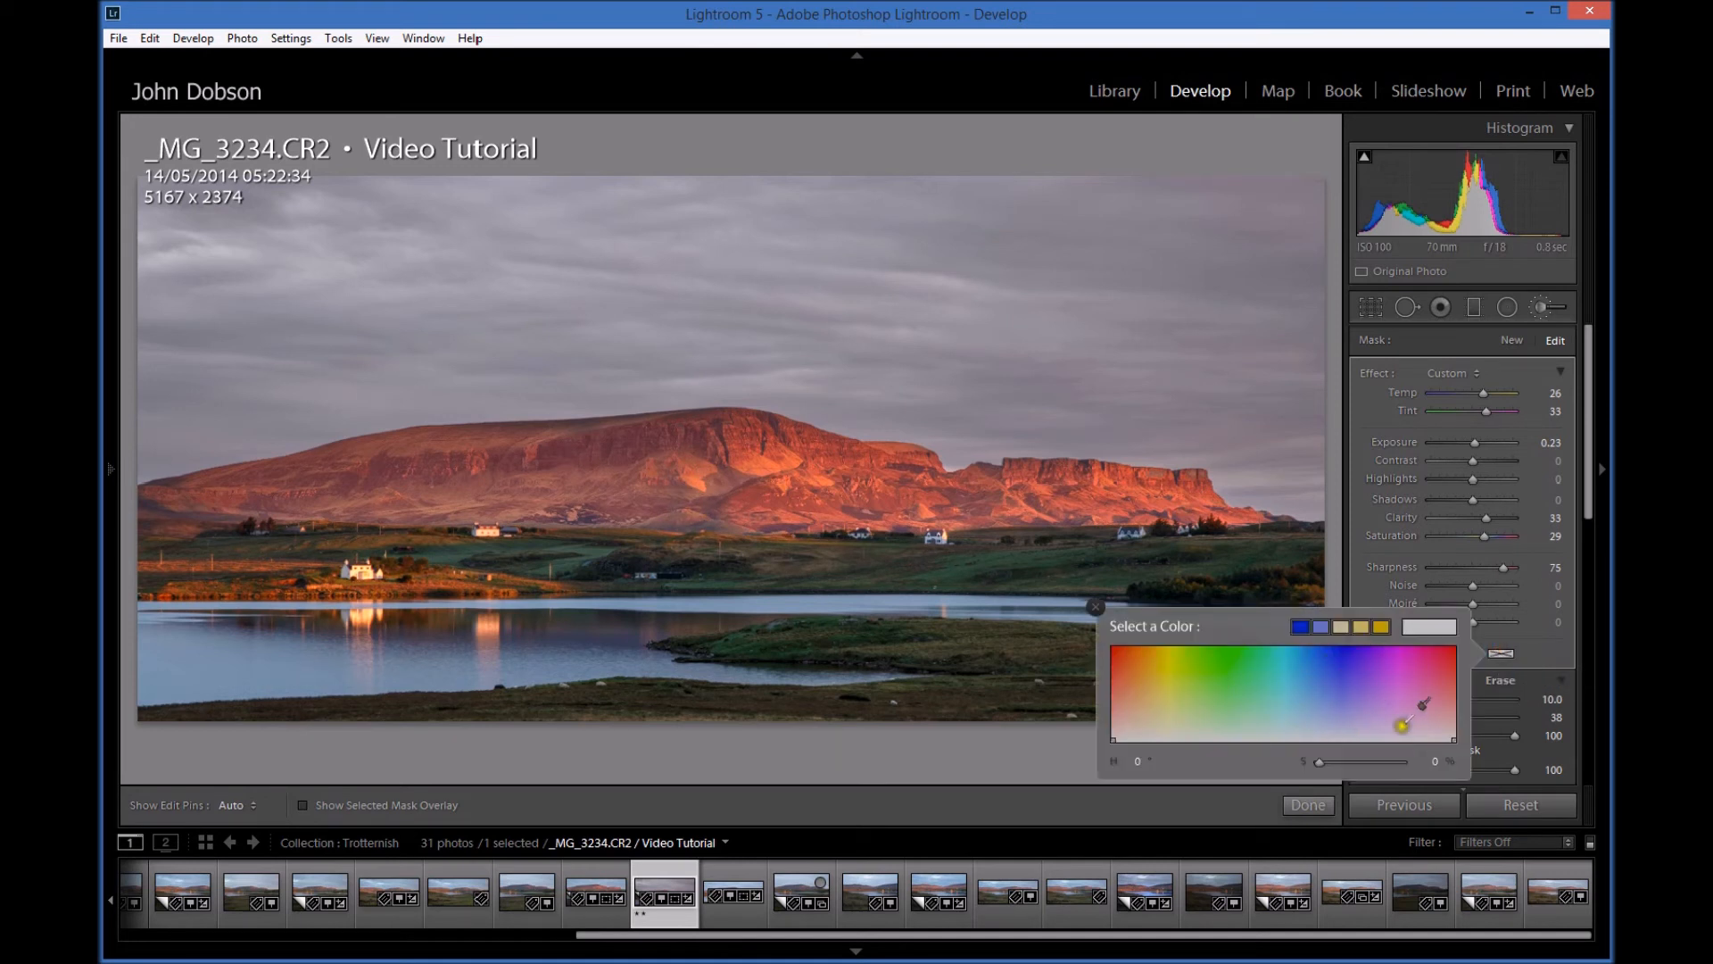
pyautogui.click(1447, 653)
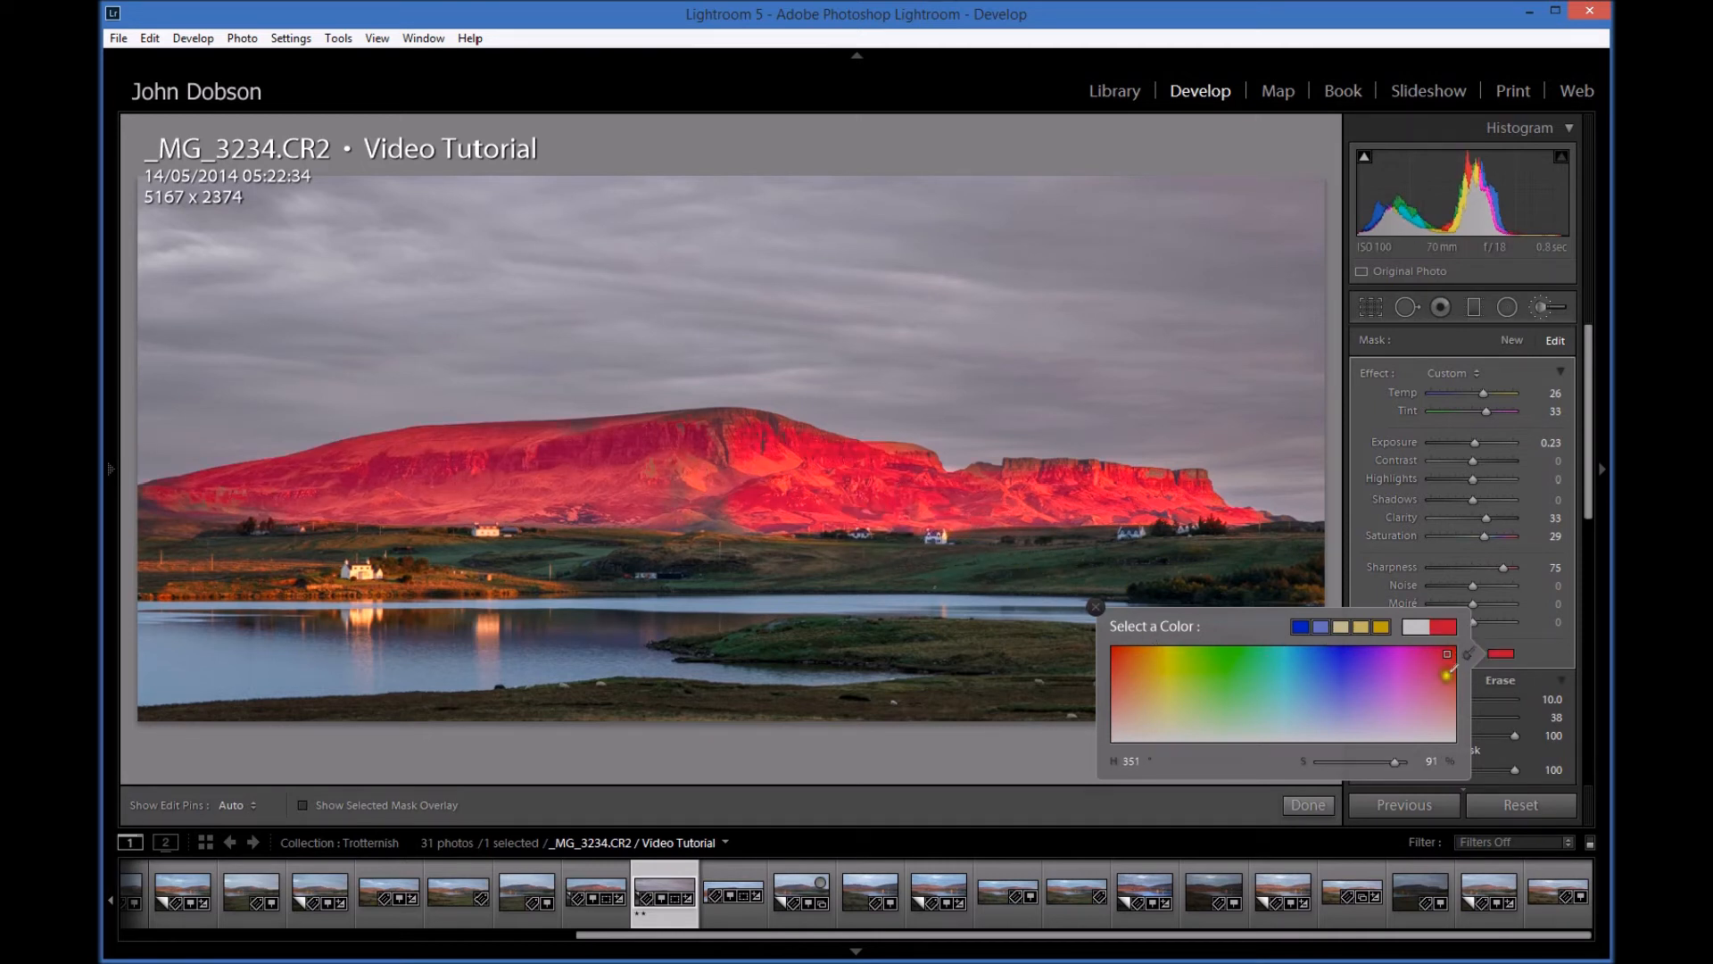
pyautogui.click(1118, 684)
pyautogui.moveTo(1120, 688); pyautogui.dragTo(1116, 696)
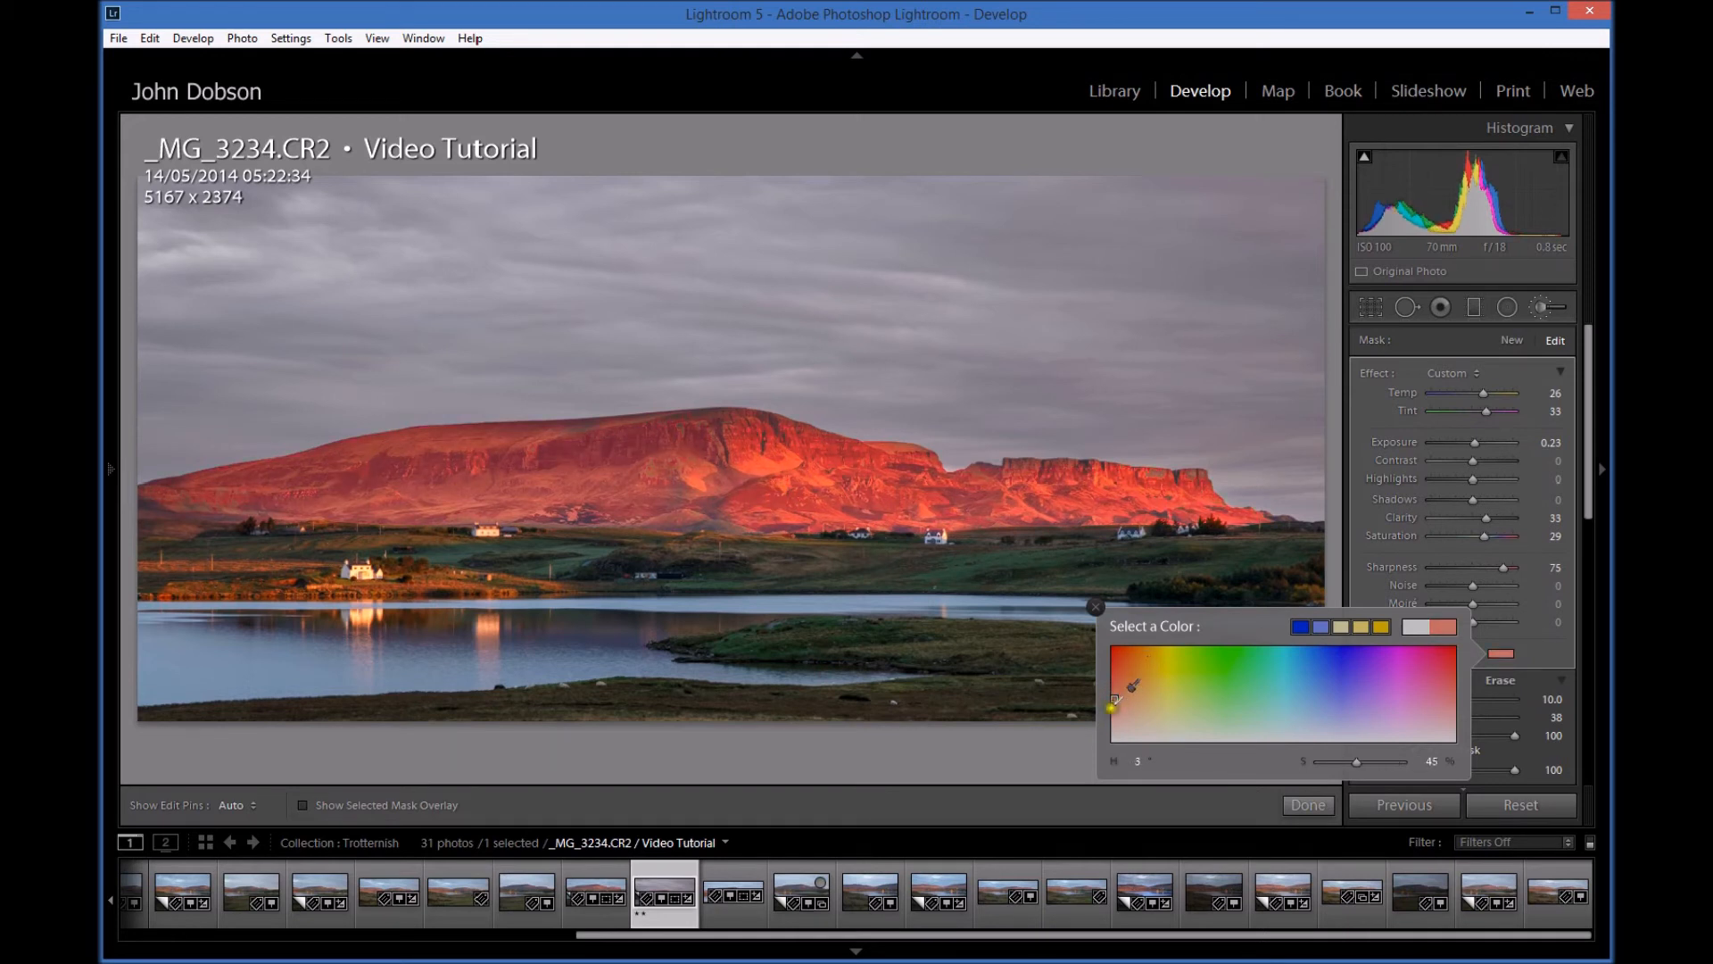
pyautogui.moveTo(1116, 698); pyautogui.dragTo(1112, 707)
pyautogui.click(1112, 720)
pyautogui.click(1121, 705)
pyautogui.click(1114, 725)
pyautogui.click(1115, 731)
pyautogui.moveTo(1114, 734)
pyautogui.mouseDown()
pyautogui.moveTo(1207, 678)
pyautogui.moveTo(1109, 737)
pyautogui.mouseUp()
pyautogui.click(1096, 607)
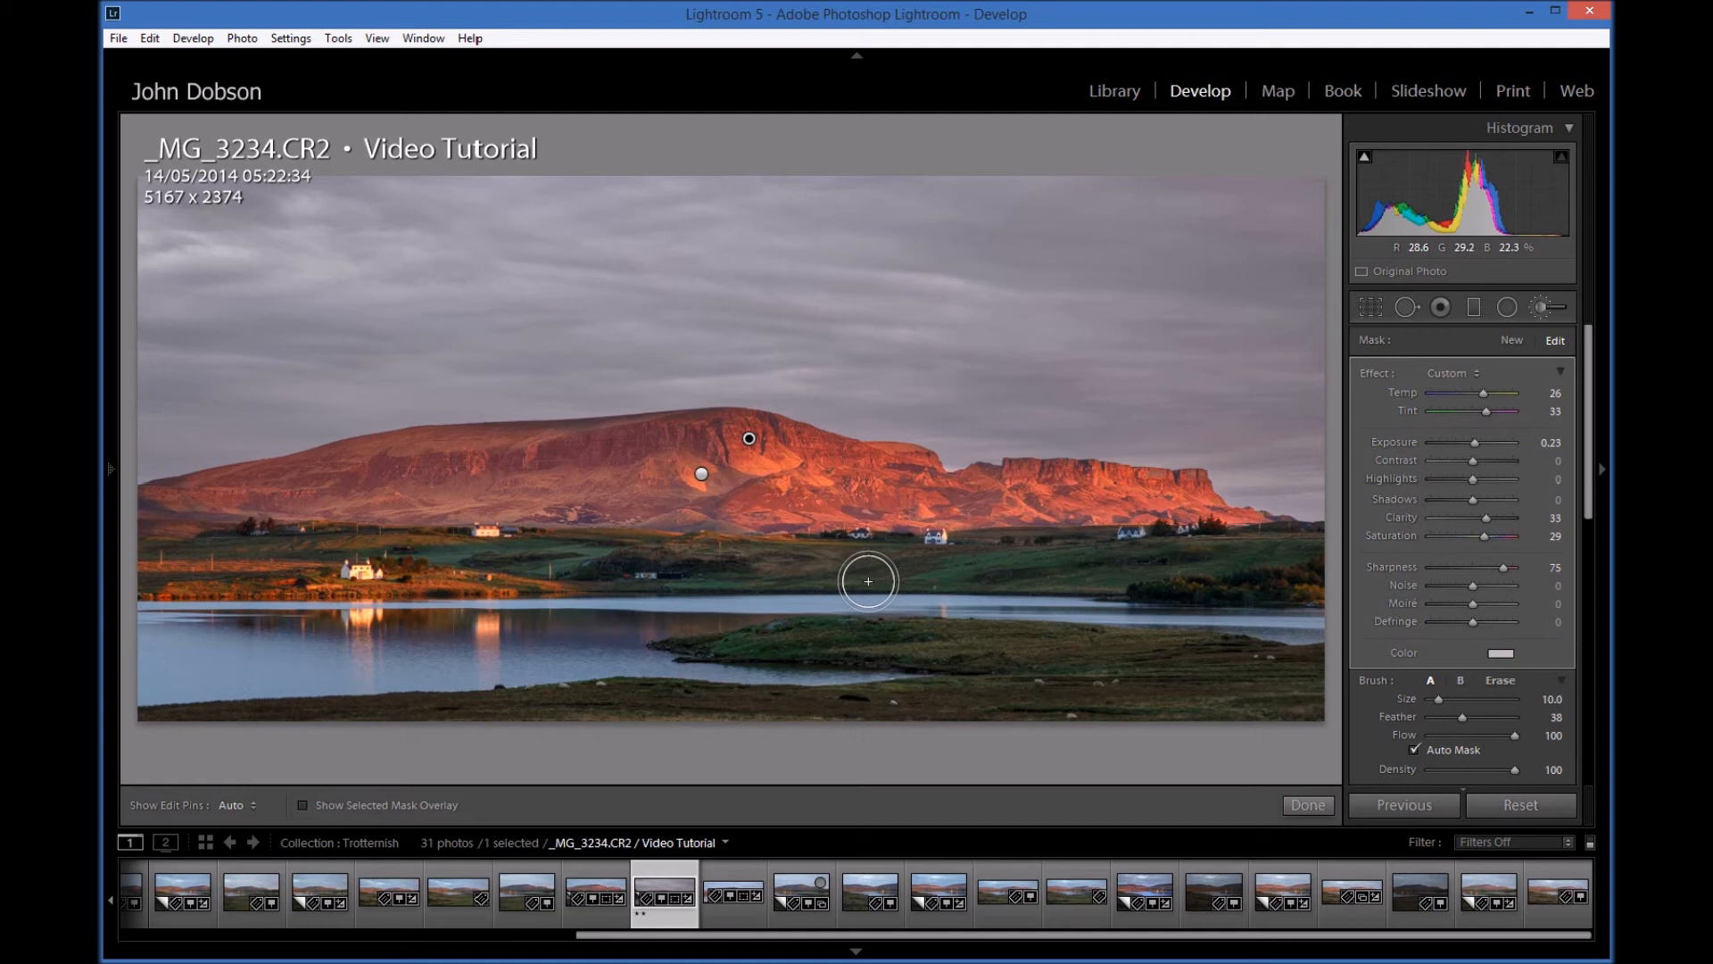
# - Set the second adjustment's temperature to 10 and start another new brush adjustment
pyautogui.moveTo(1482, 393); pyautogui.dragTo(1480, 393)
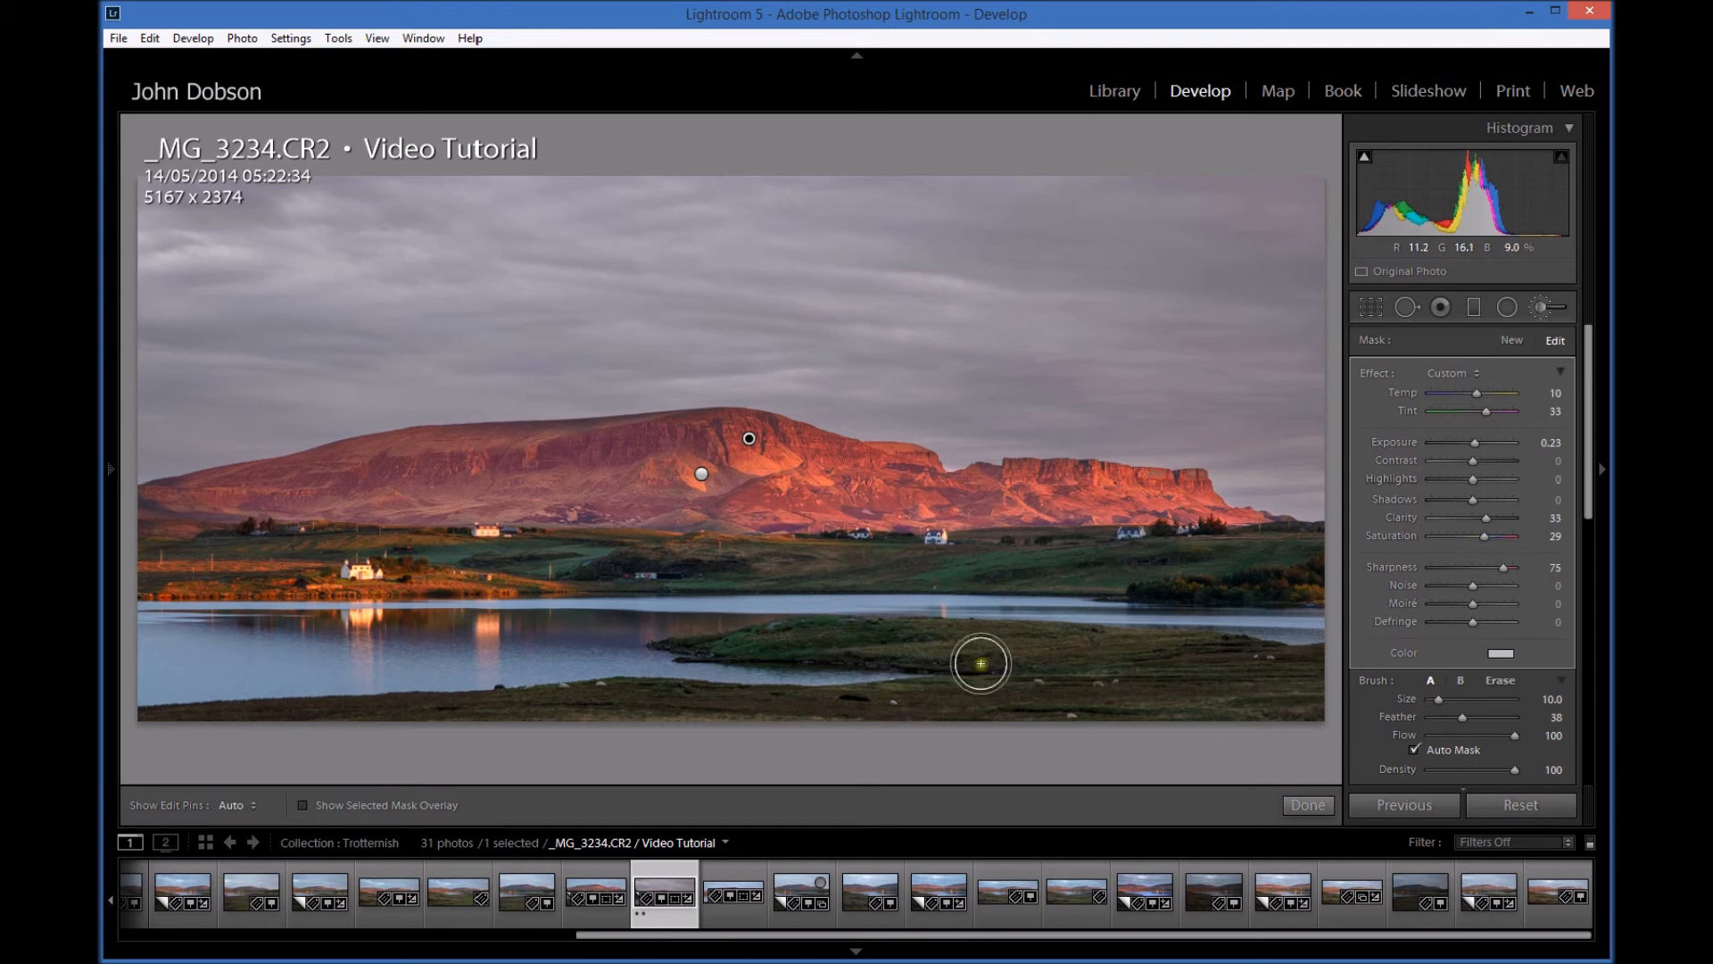
pyautogui.click(1507, 341)
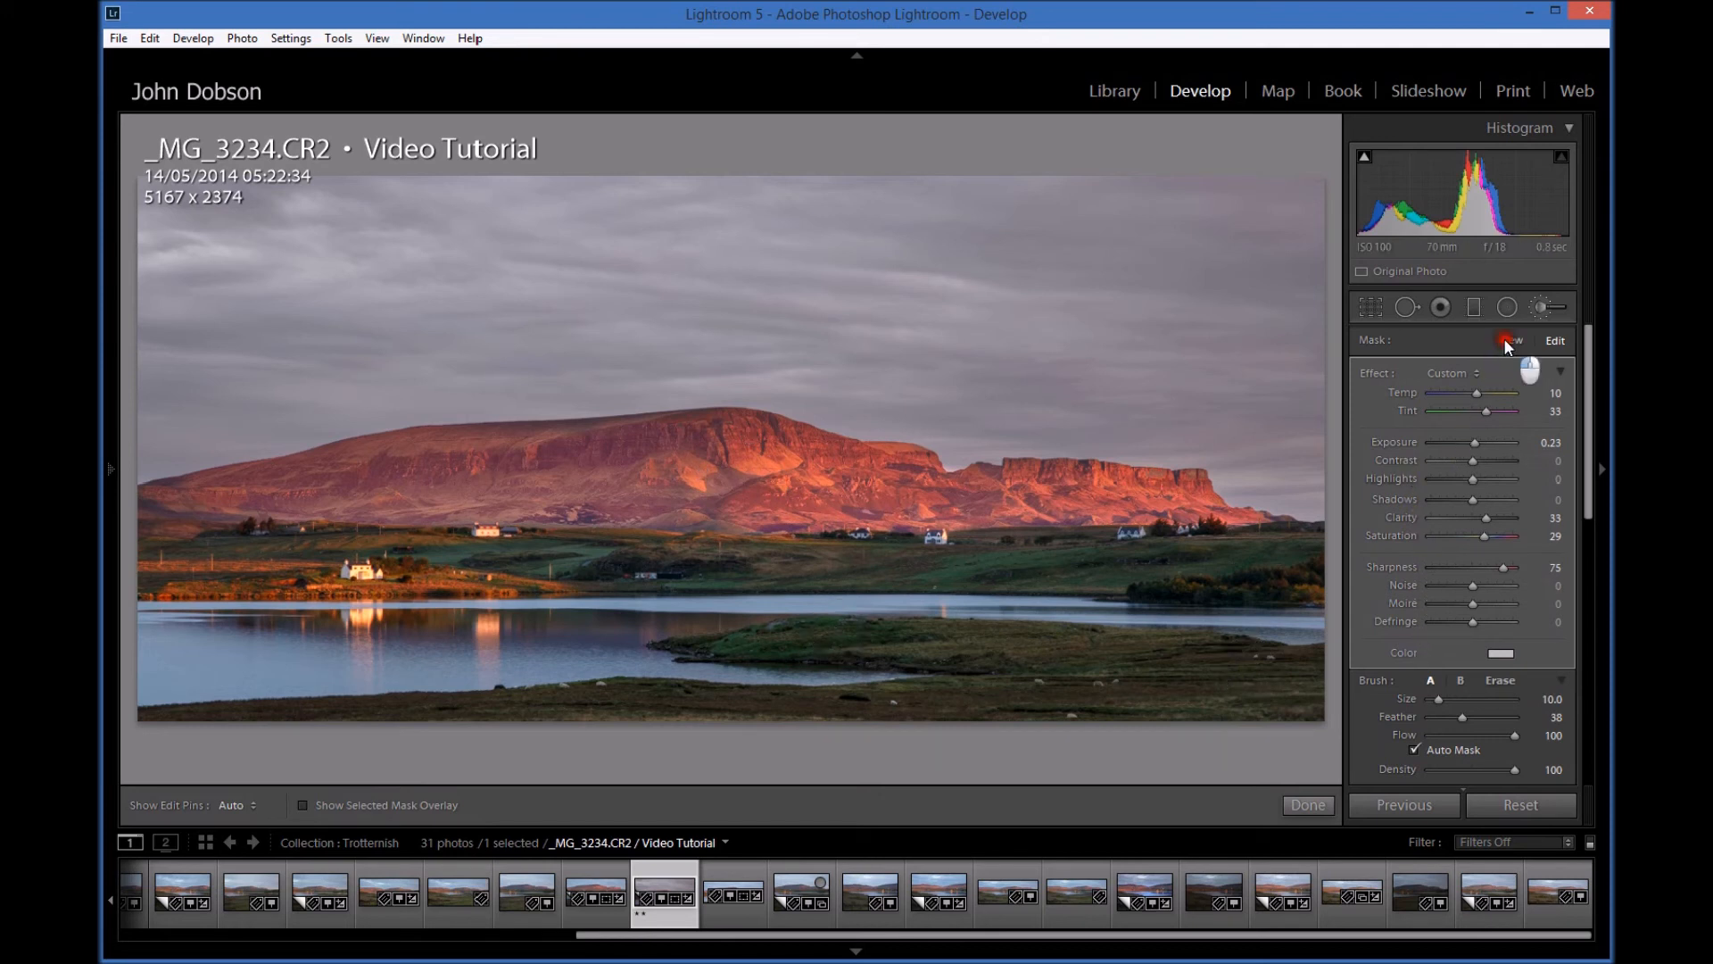
# - Try brightening the far shore around the white house with reset brush effects and exposure 0.97, and undo the stroke
pyautogui.doubleClick(1371, 369)
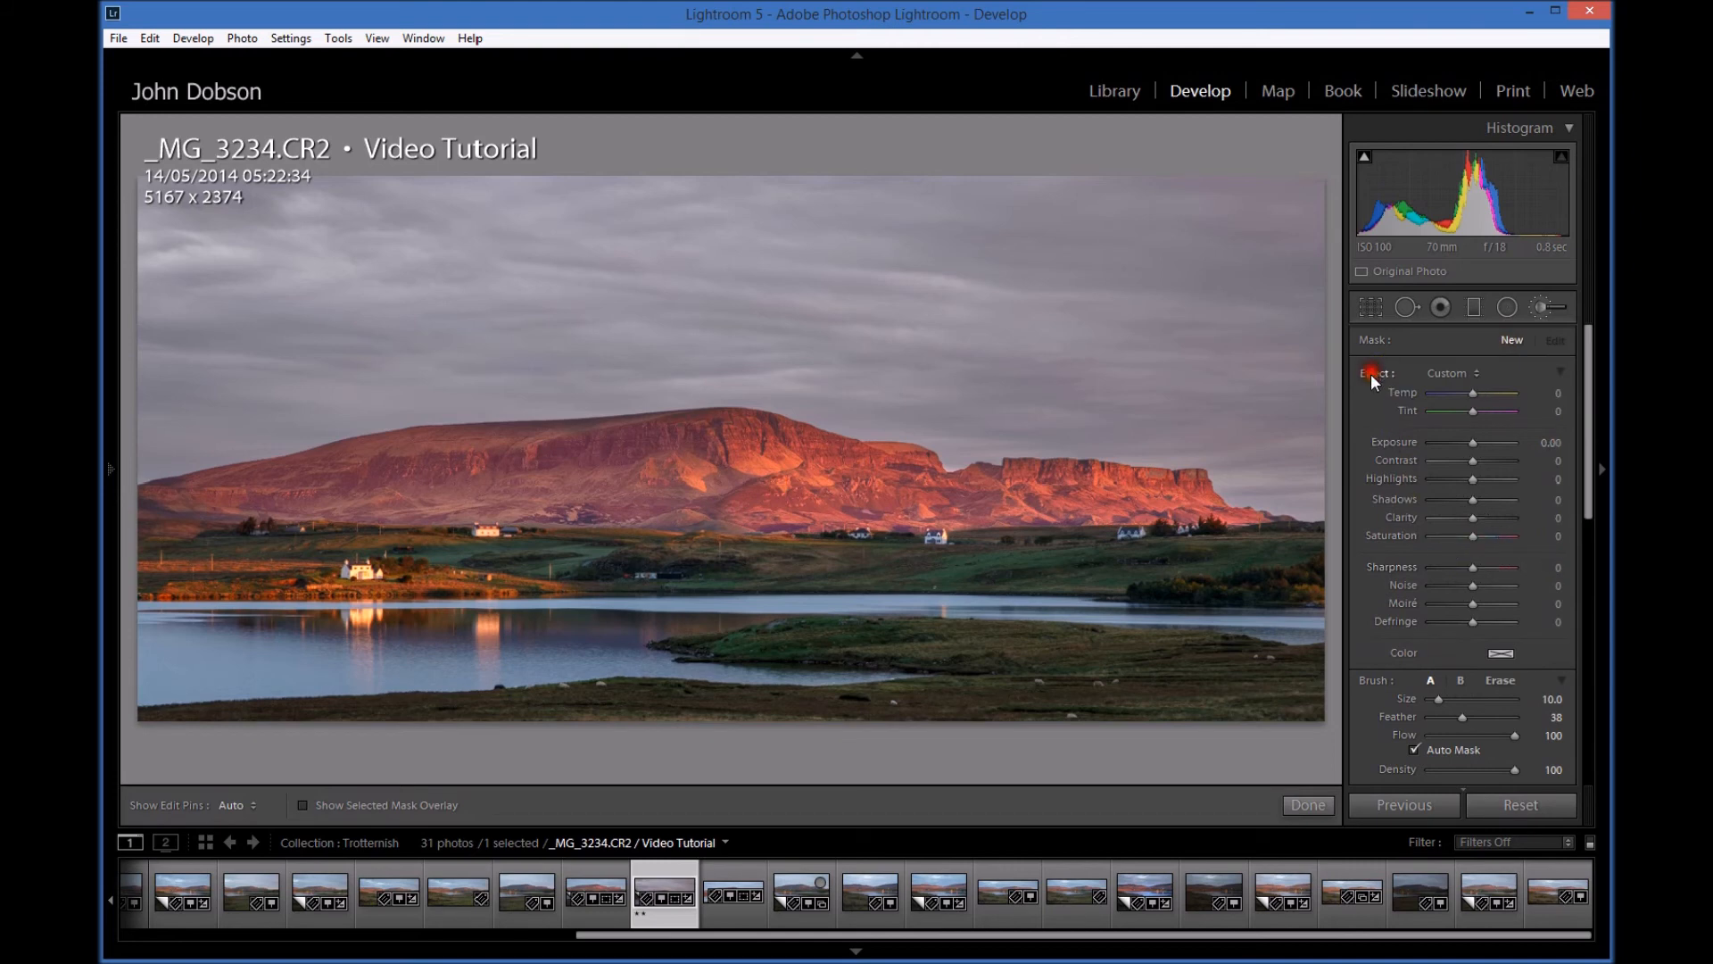
pyautogui.moveTo(1471, 442); pyautogui.dragTo(1481, 444)
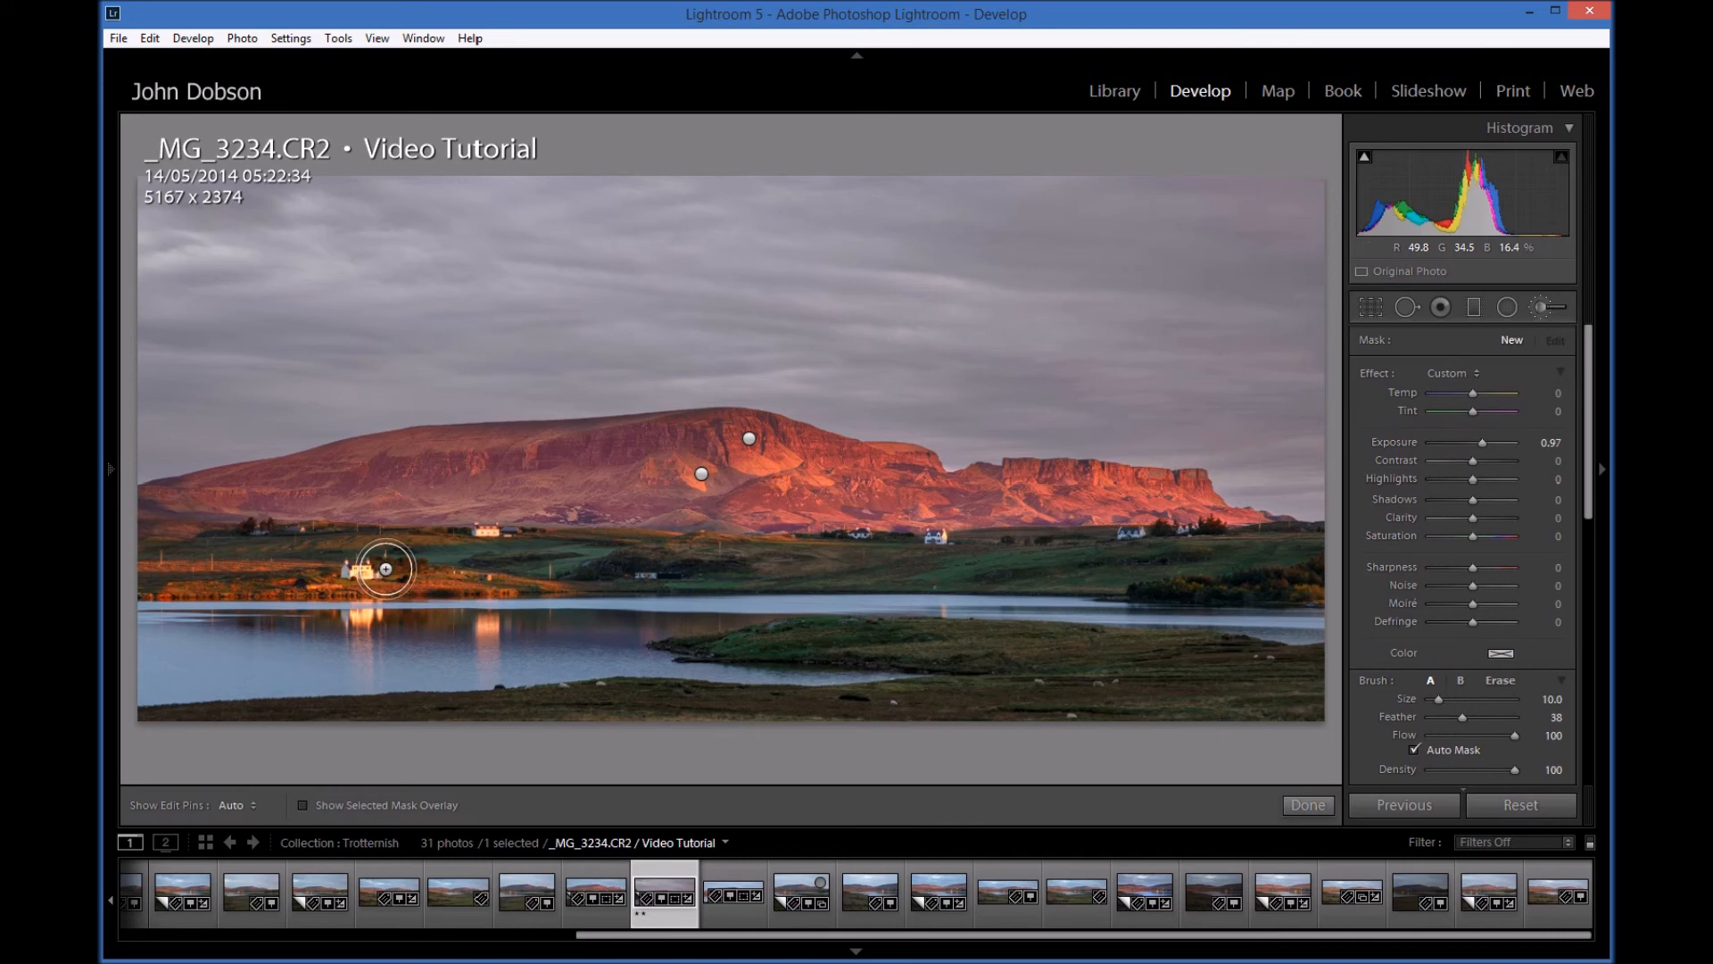
pyautogui.press('h')
pyautogui.moveTo(259, 581); pyautogui.dragTo(478, 582)
pyautogui.press('h')
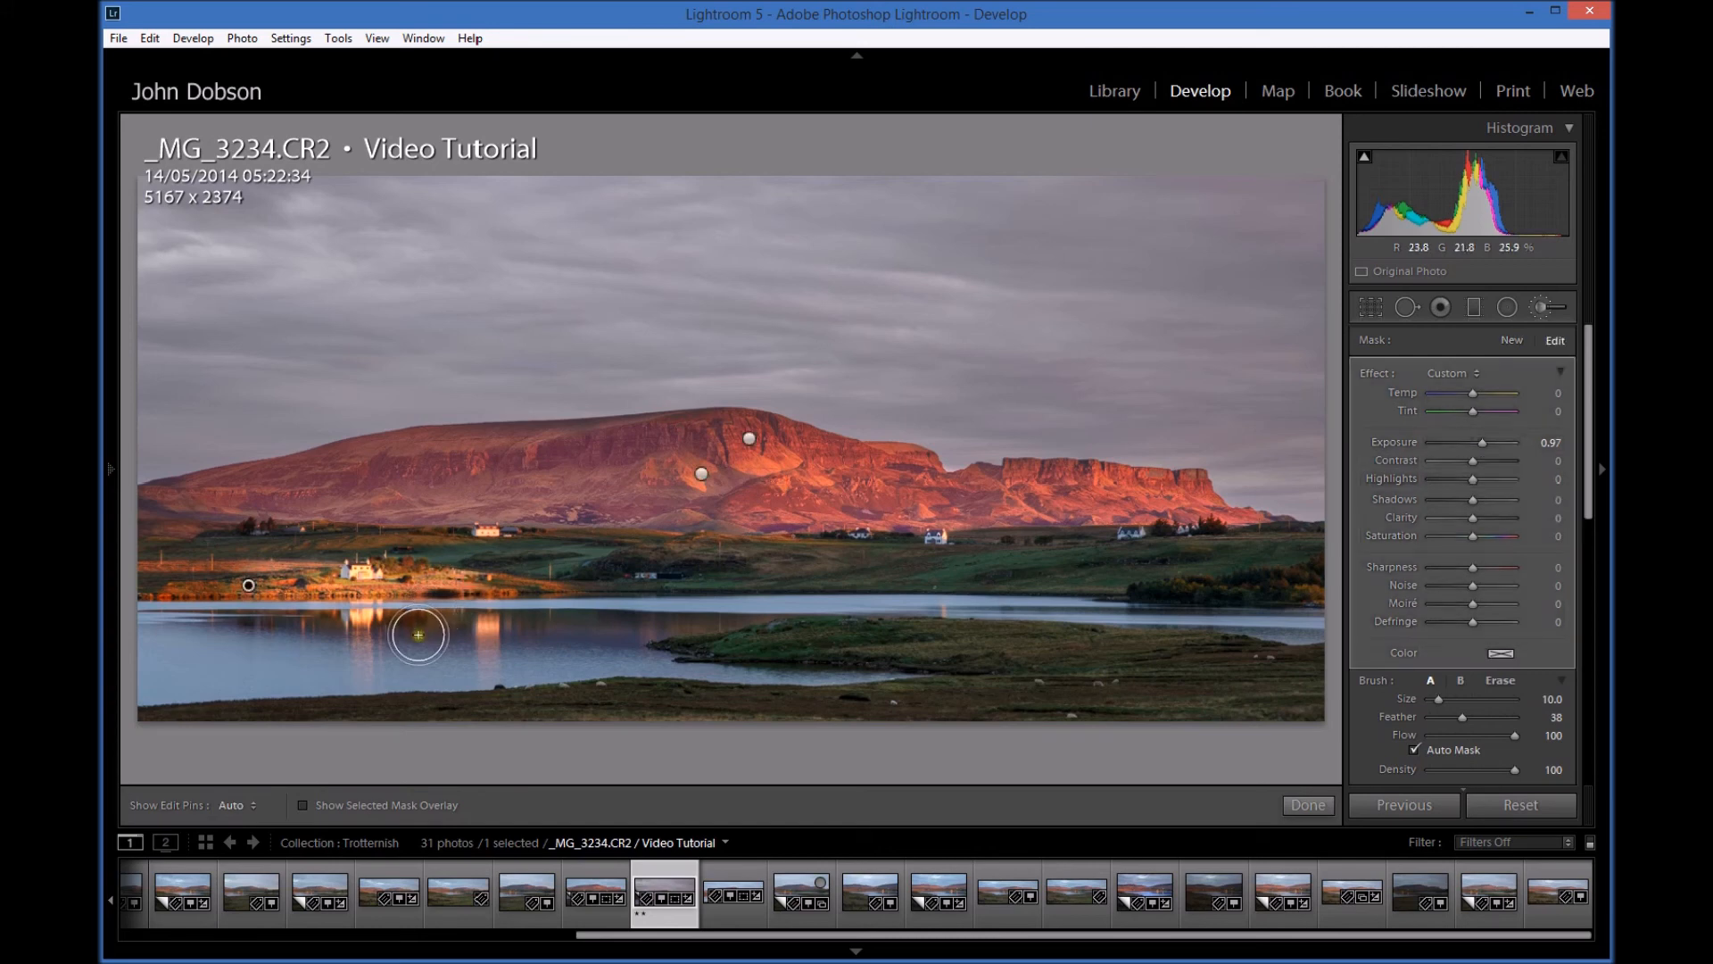
pyautogui.hotkey('ctrl', 'z')
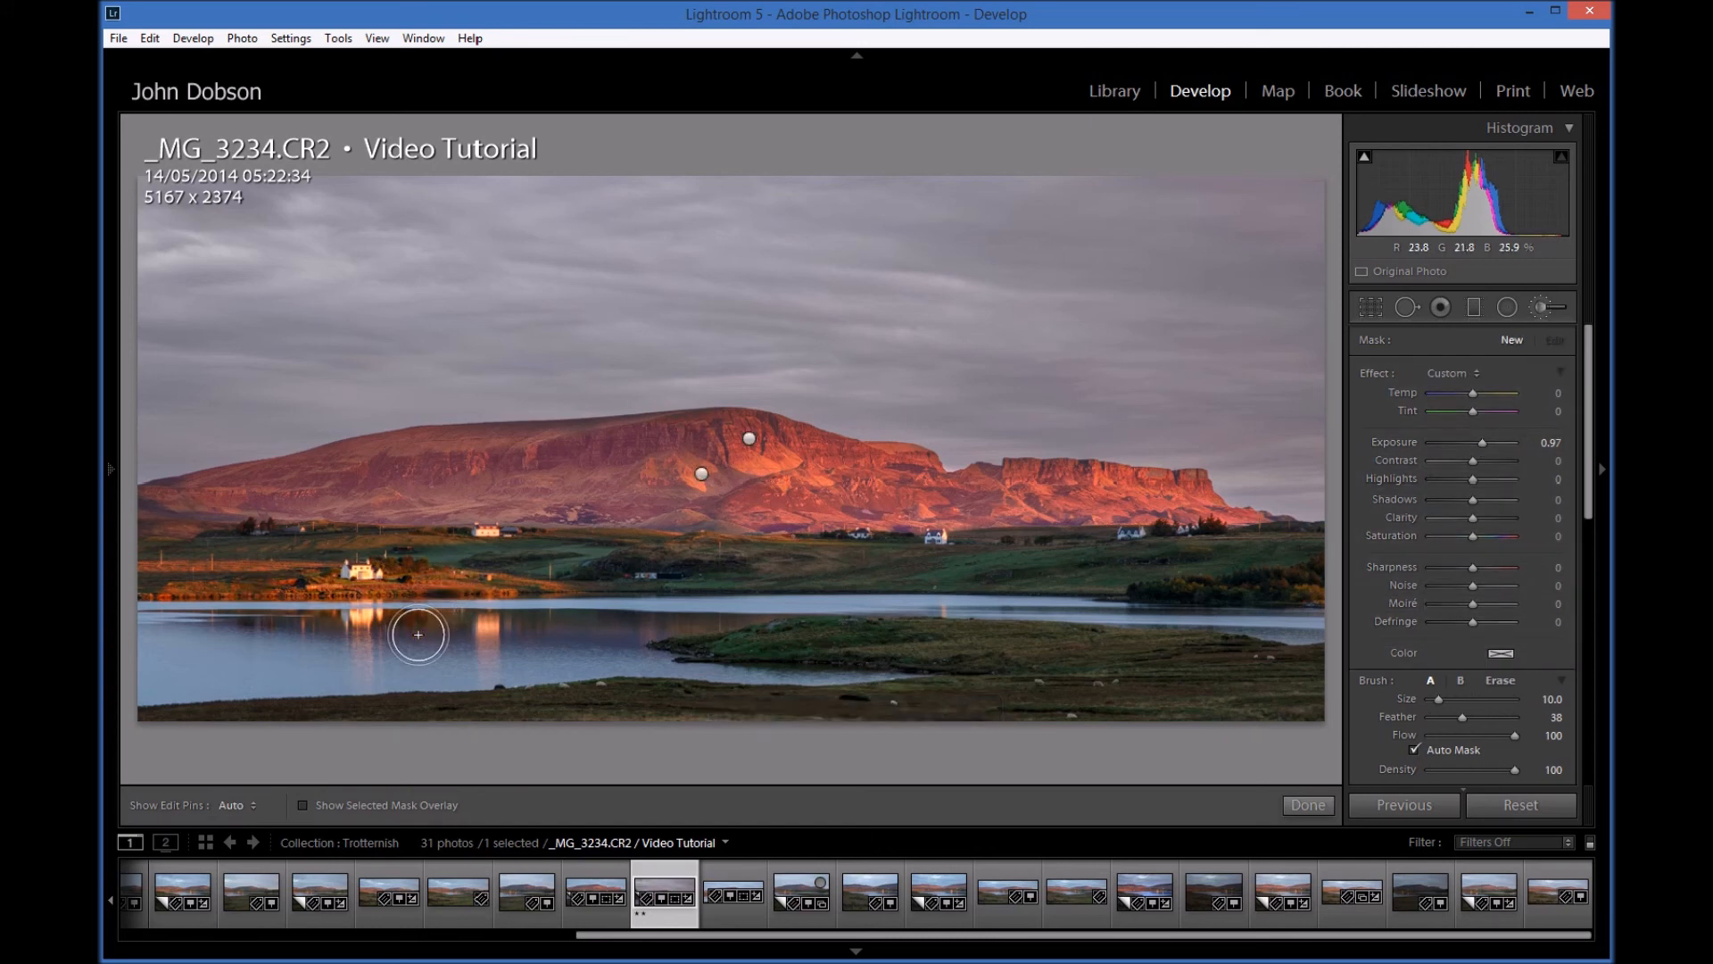
# - Hide the edit pins and finish the Adjustment Brush editing
pyautogui.press('h')
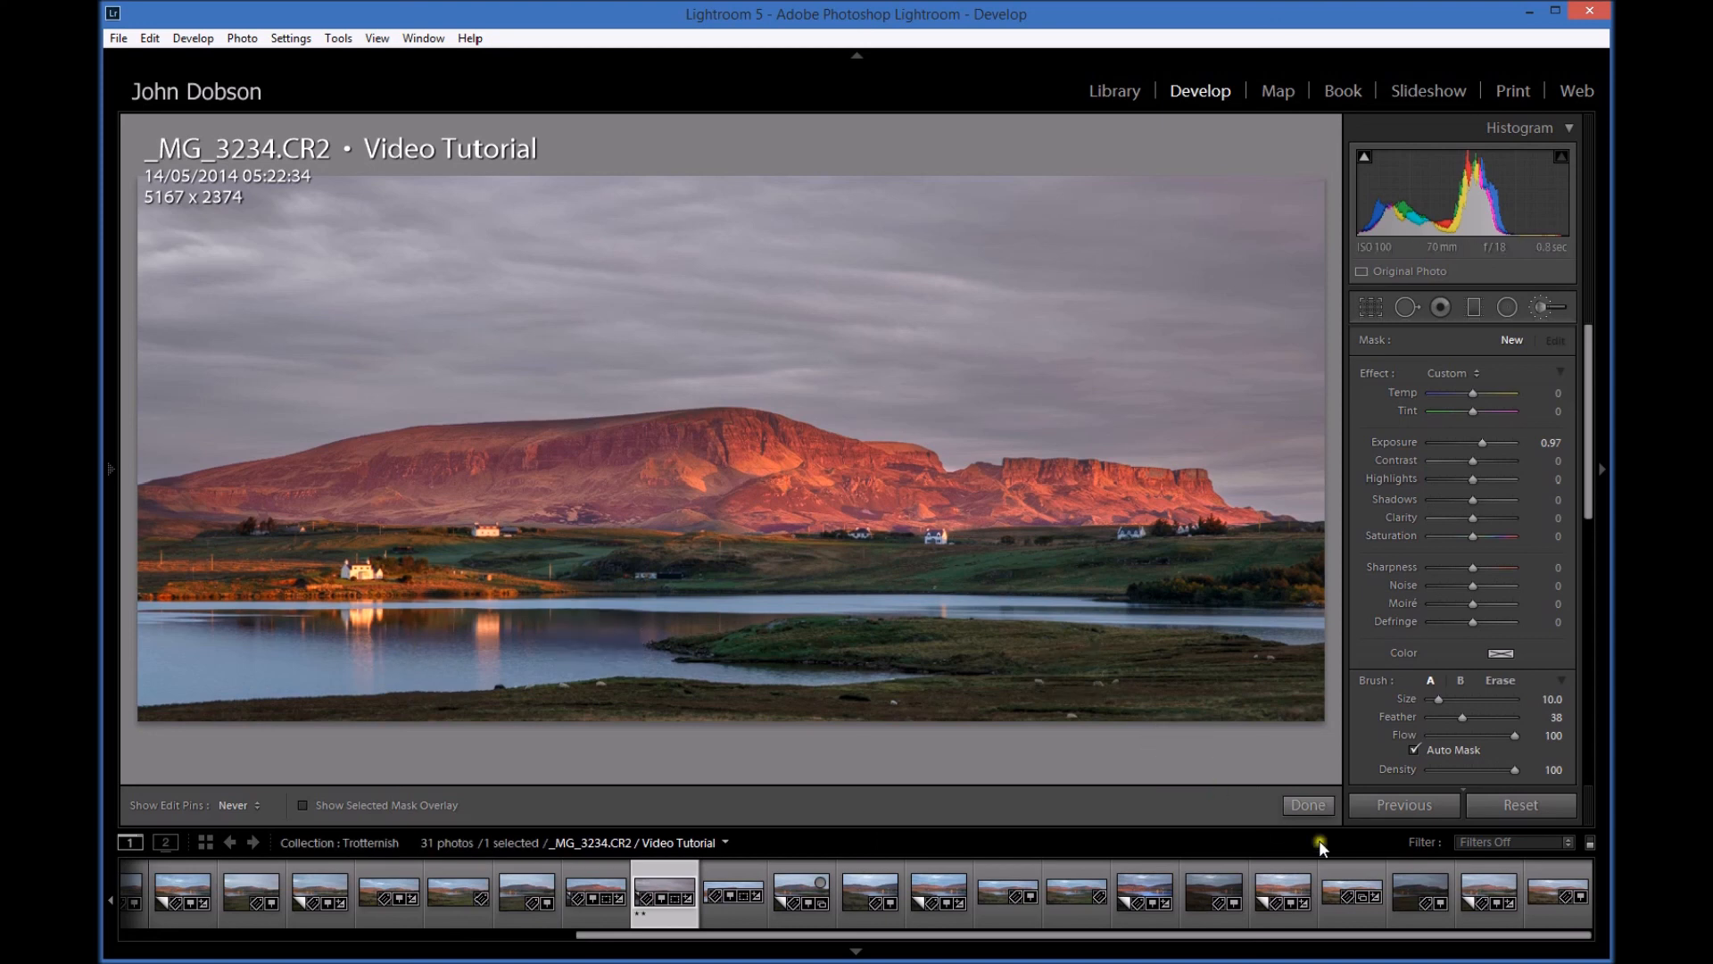
pyautogui.click(1305, 806)
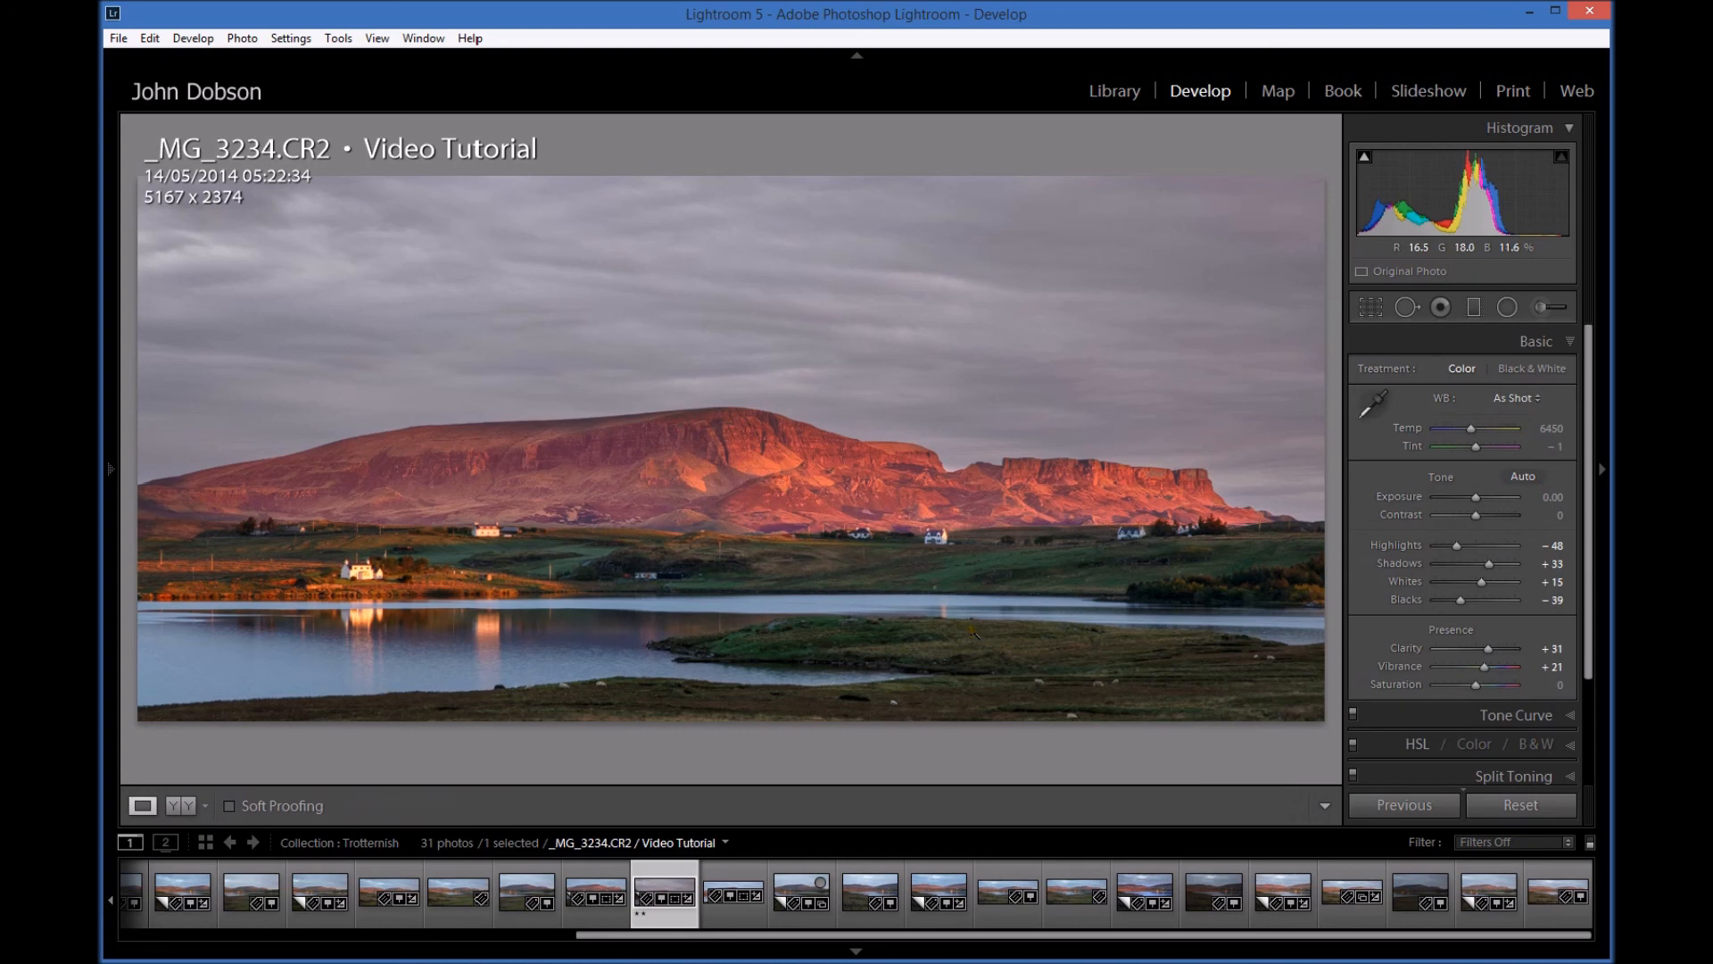